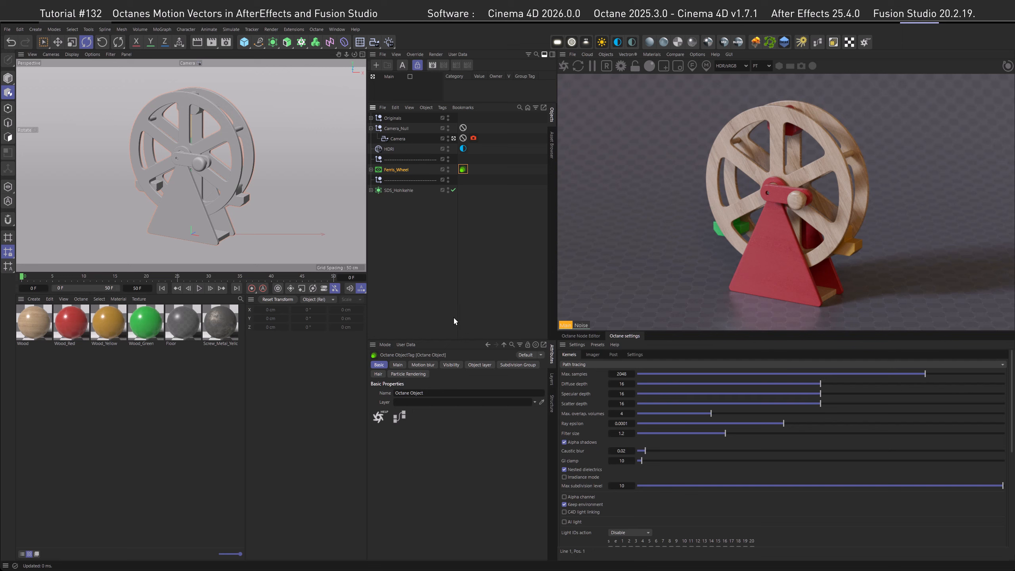
- Examine the motion data options in the Motion blur settings of Ferris_Wheel's Octane object tag
click(423, 365)
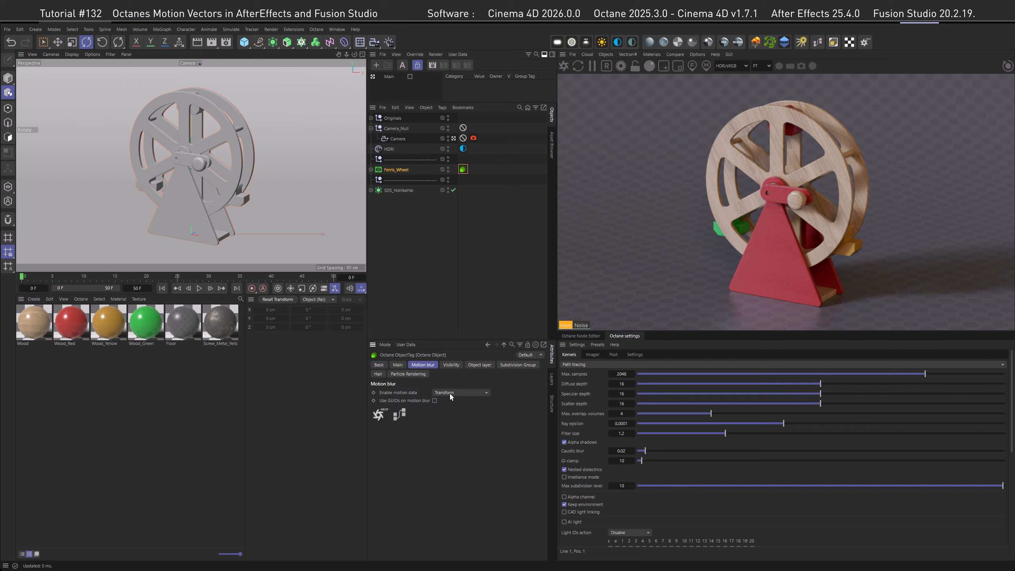
click(450, 393)
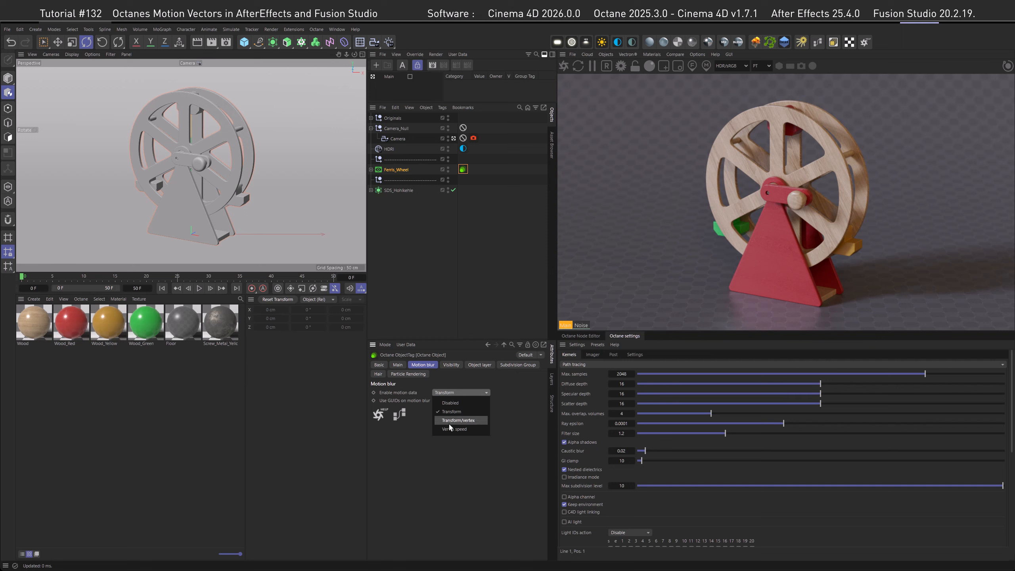
click(426, 453)
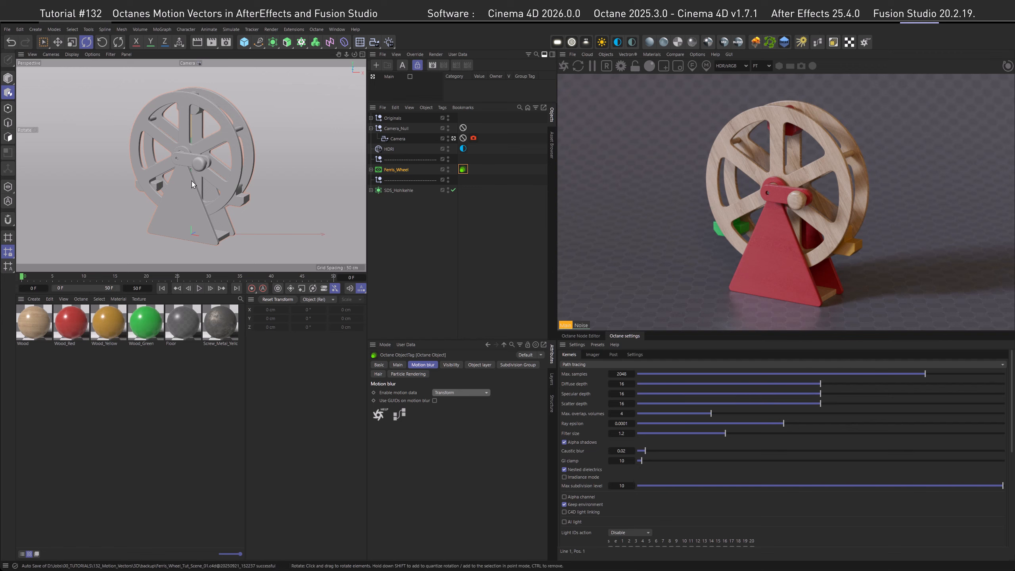
mouse_move(22, 277)
mouse_down()
mouse_move(153, 286)
mouse_move(16, 282)
mouse_up()
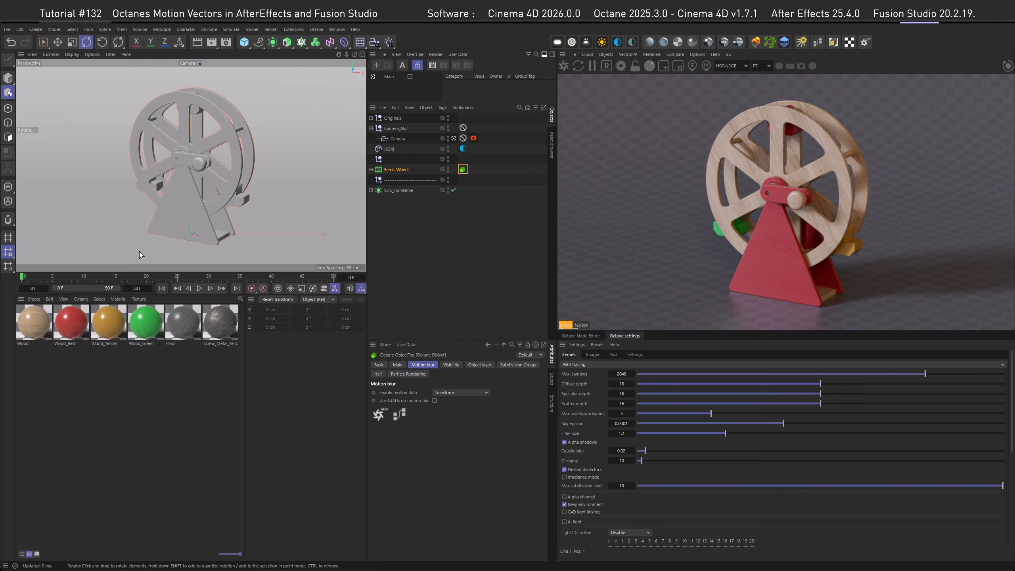
- Look up where Octane tags can be added to the Camera object
click(473, 138)
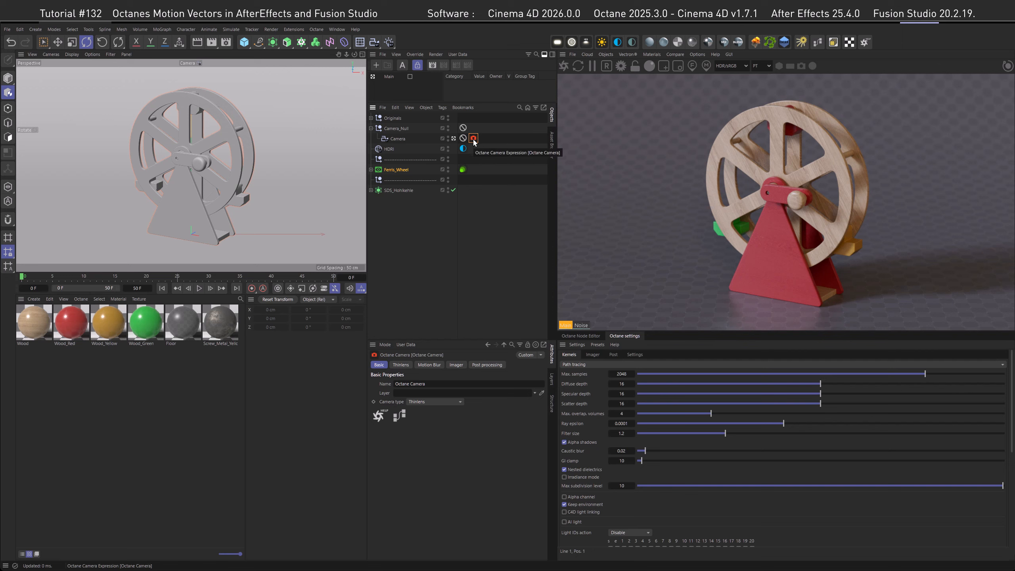
right_click(405, 139)
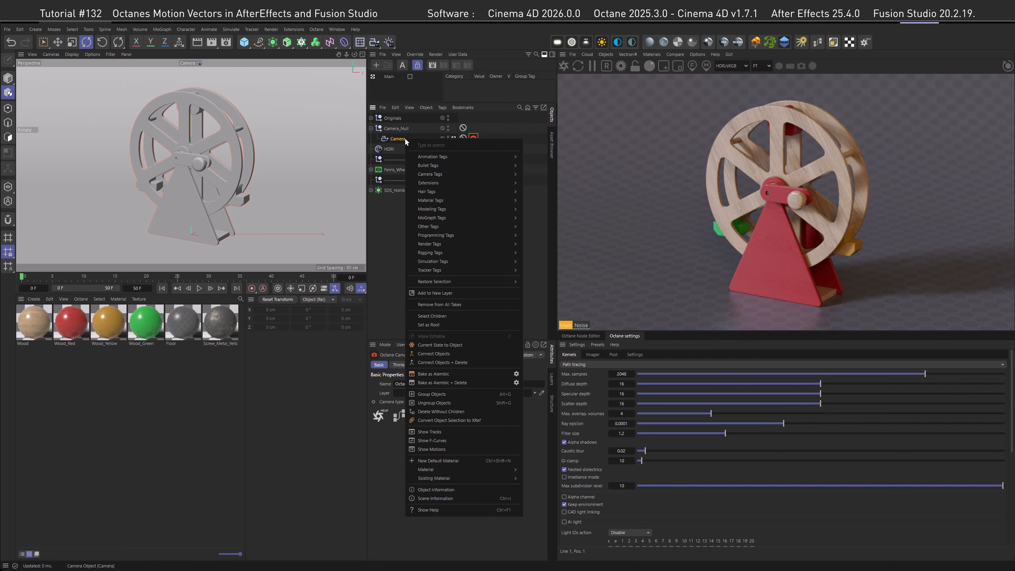
mouse_move(432, 183)
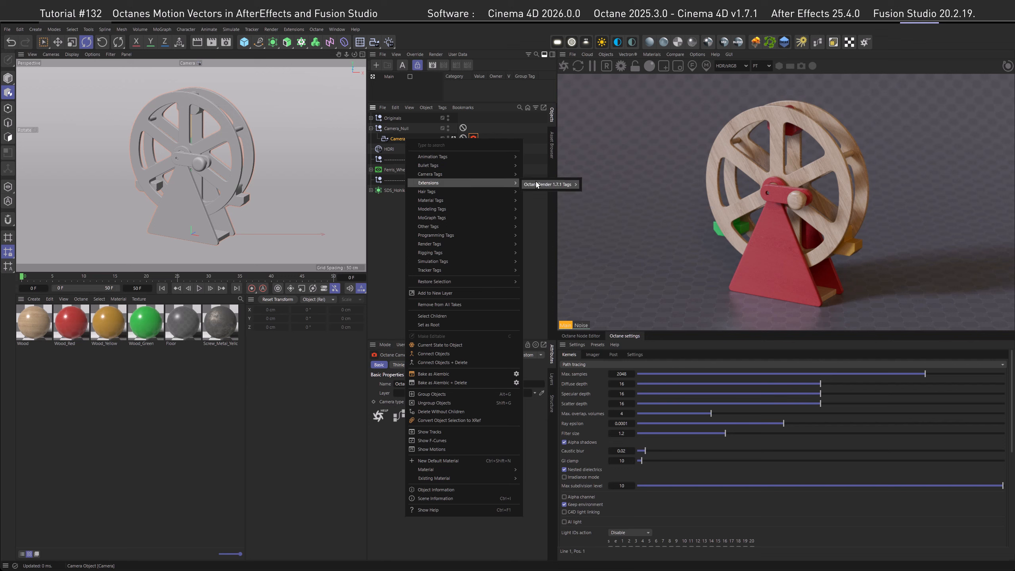
mouse_move(552, 185)
click(379, 213)
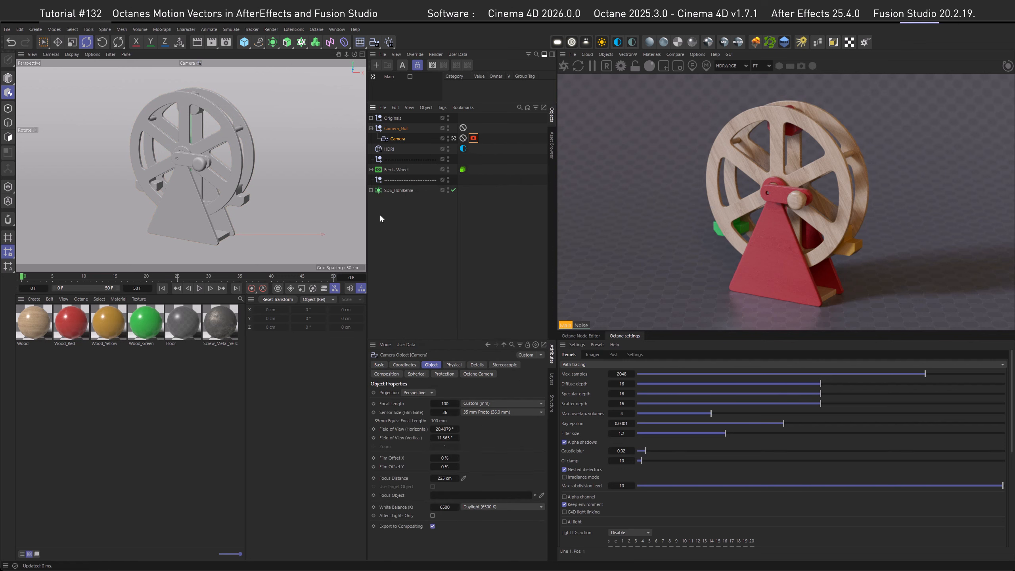
- Set the Octane camera tag's motion blur shutter type to Angle and go to frame 18 to preview the blur
click(473, 138)
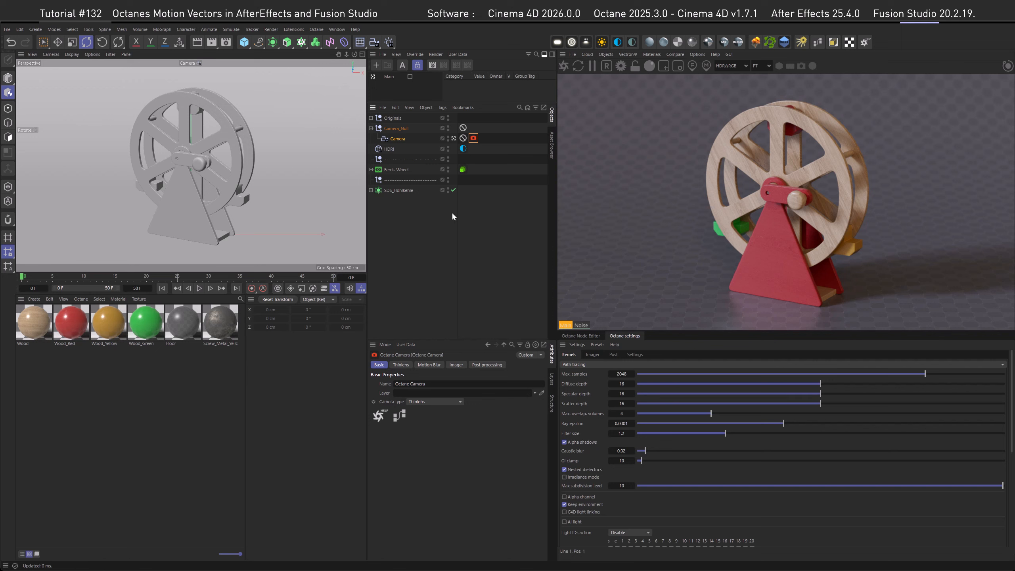
click(427, 365)
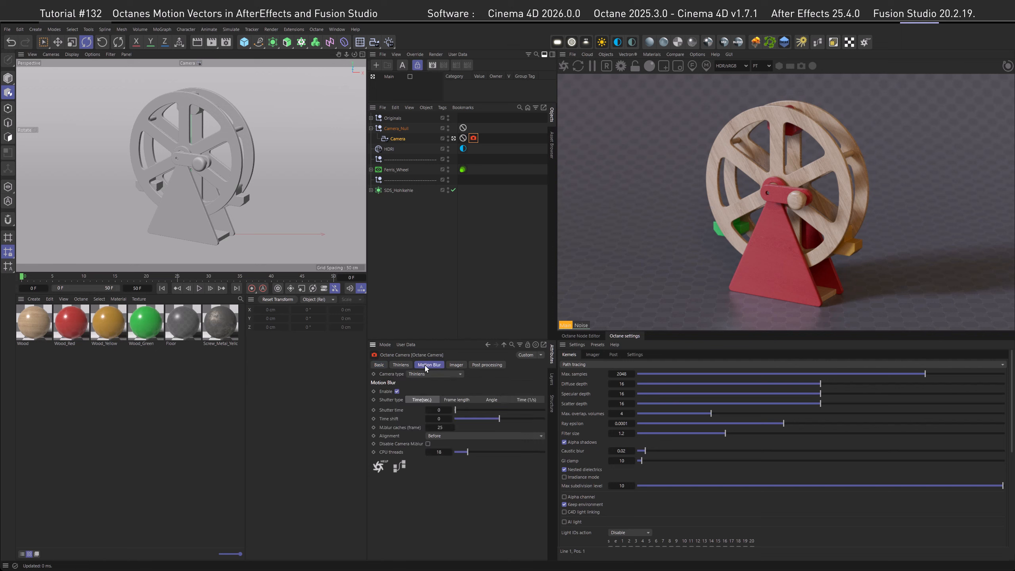
click(397, 391)
click(493, 400)
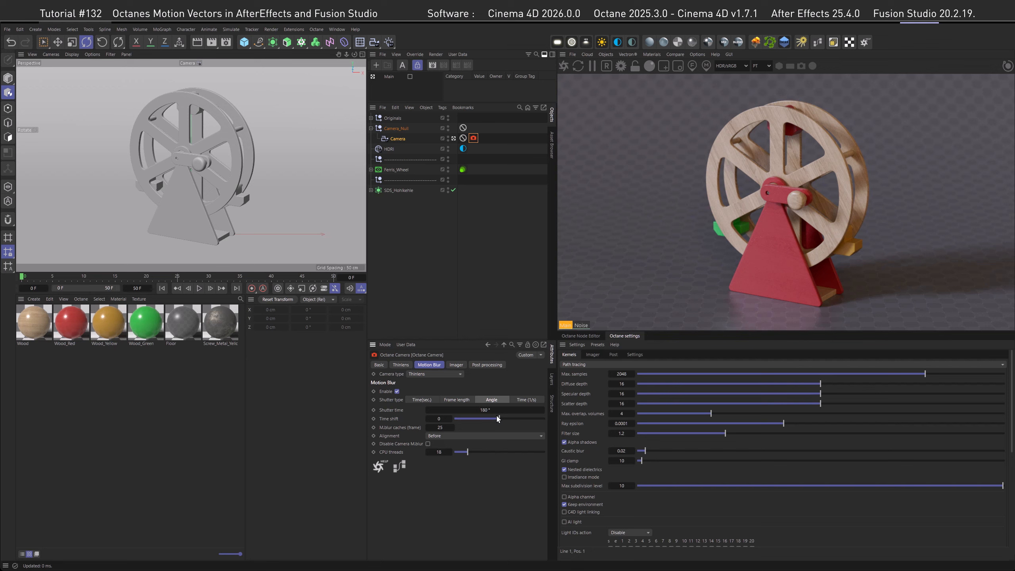
drag(41, 275, 133, 284)
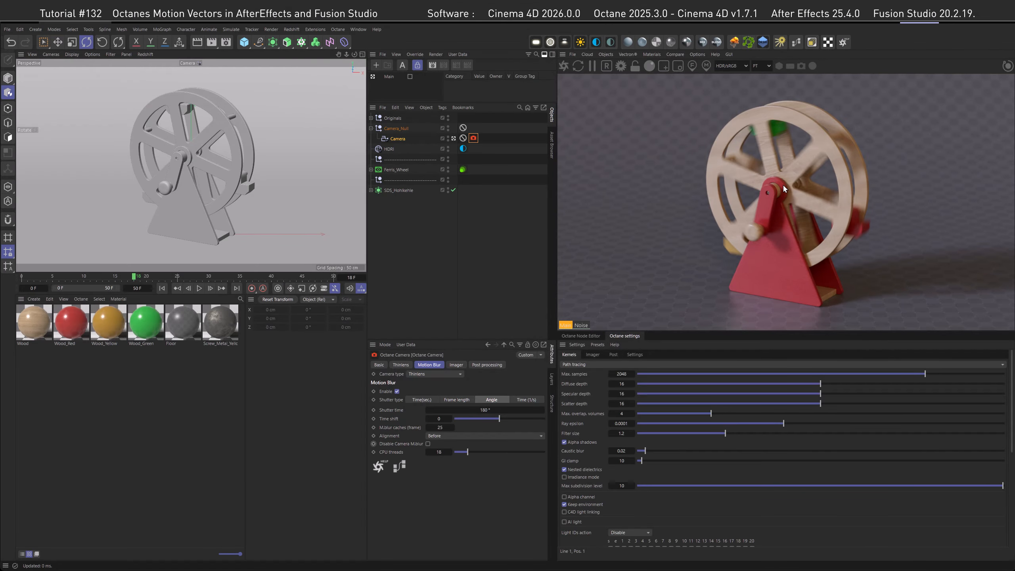
- Switch the renderer in the render settings to OctaneRender
click(226, 41)
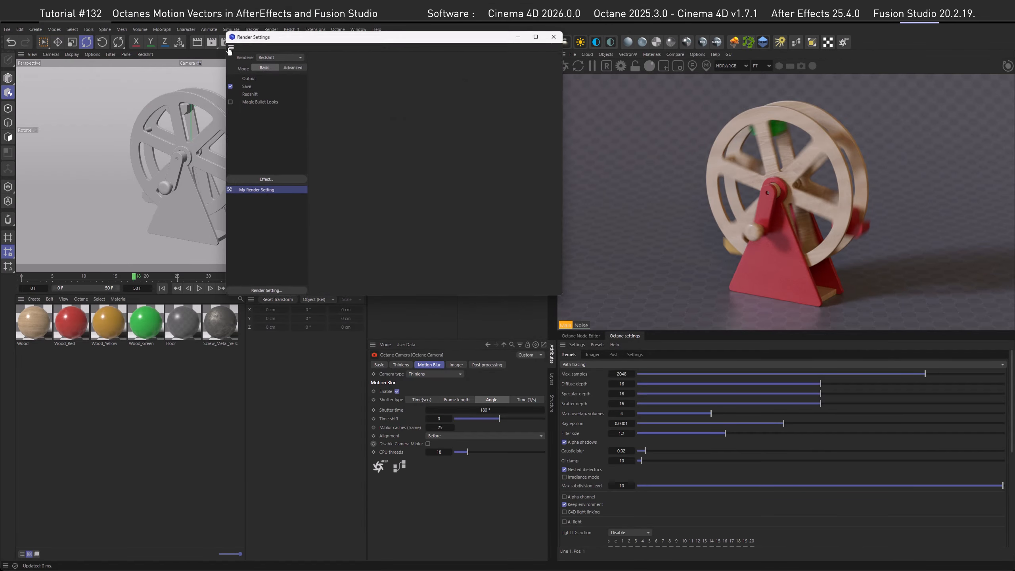
drag(285, 42, 340, 110)
click(337, 126)
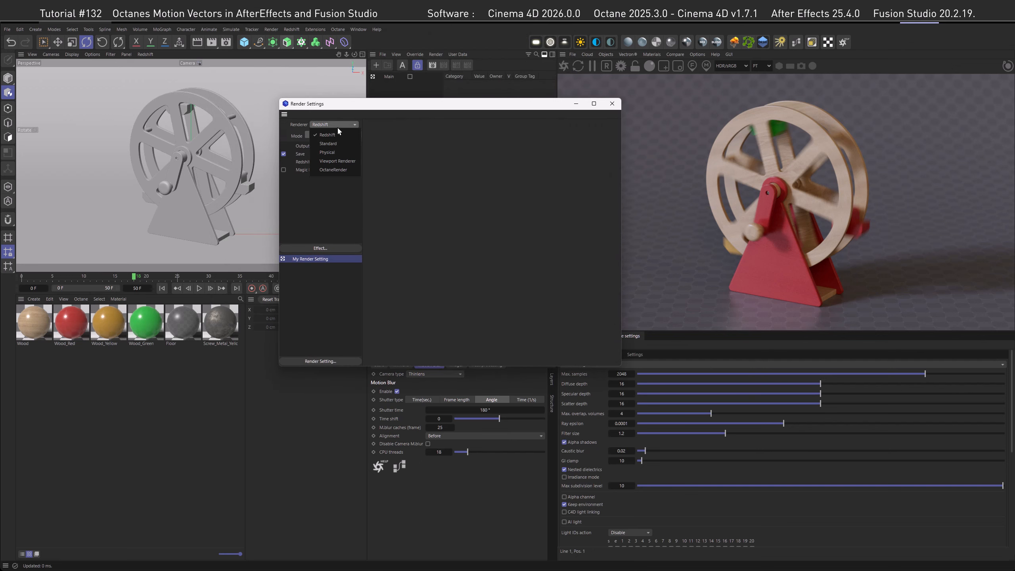
click(334, 169)
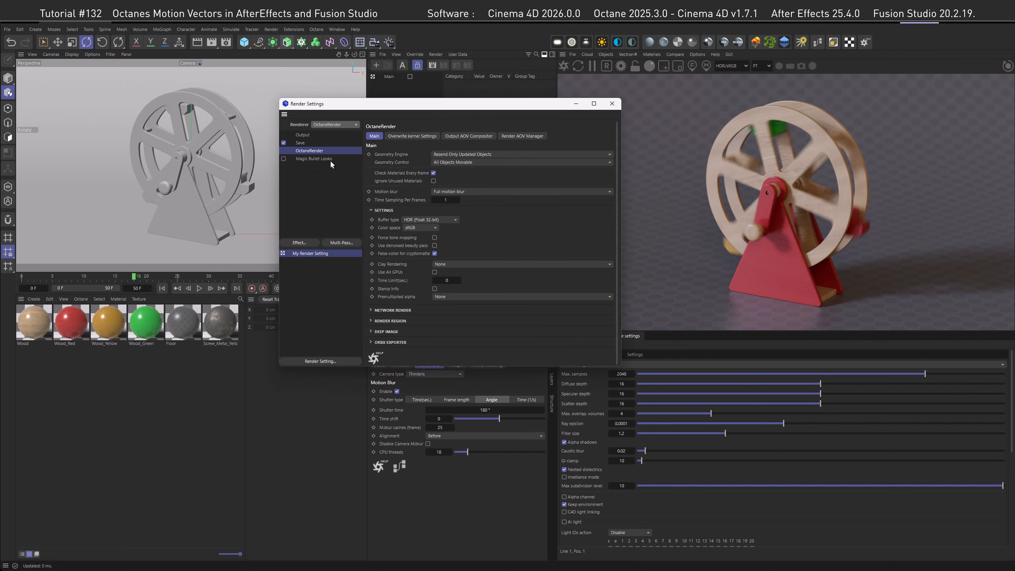
- Add a Motion vector pass in Octane's Render AOV Manager and expand its options
click(516, 135)
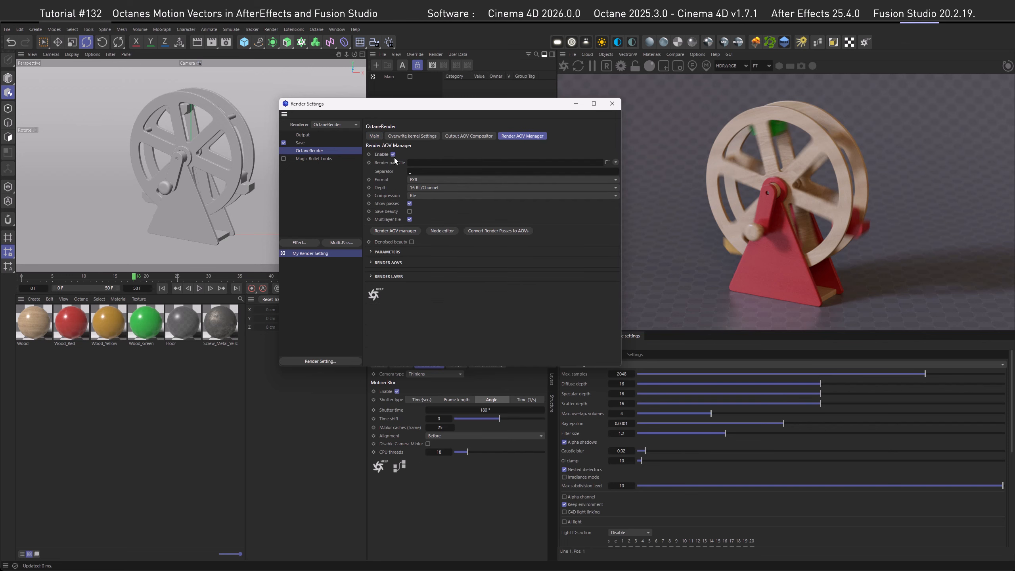
click(403, 230)
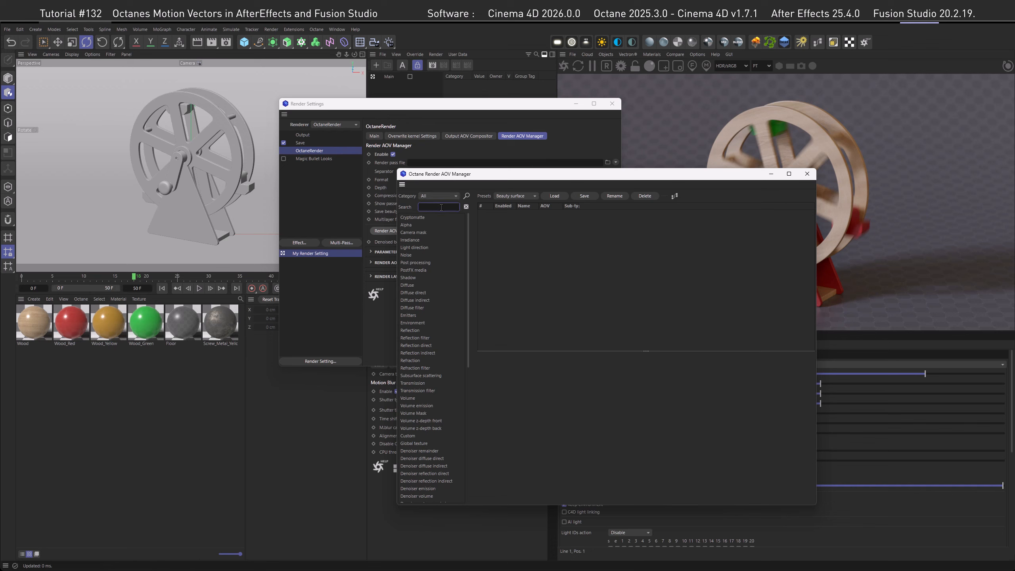
text(motio)
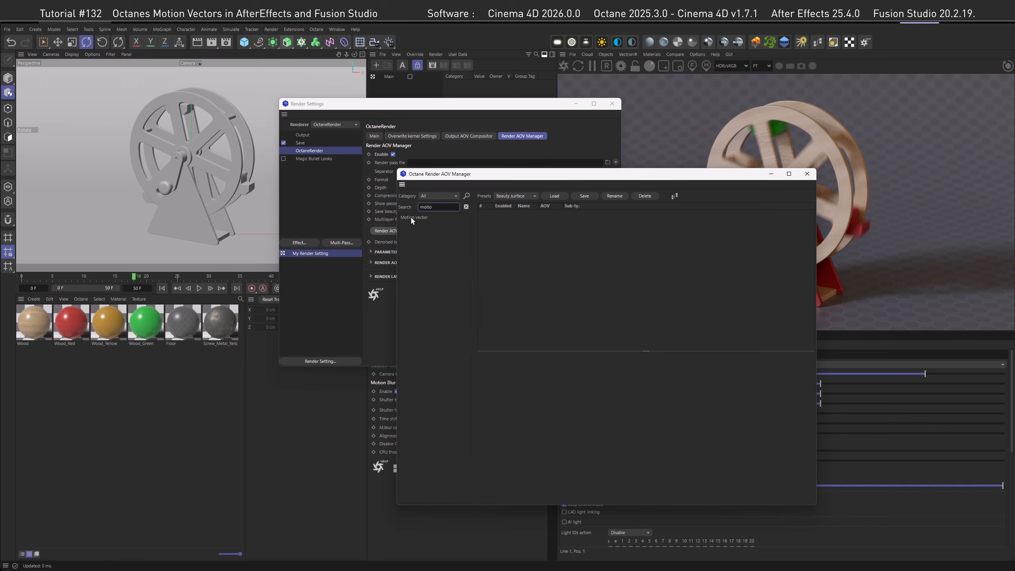
double_click(410, 218)
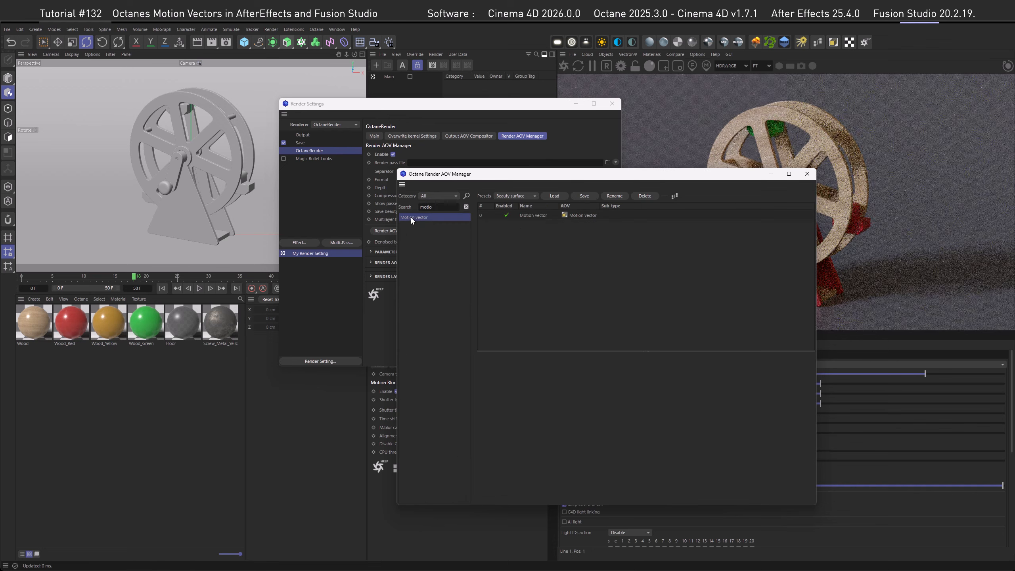
click(532, 216)
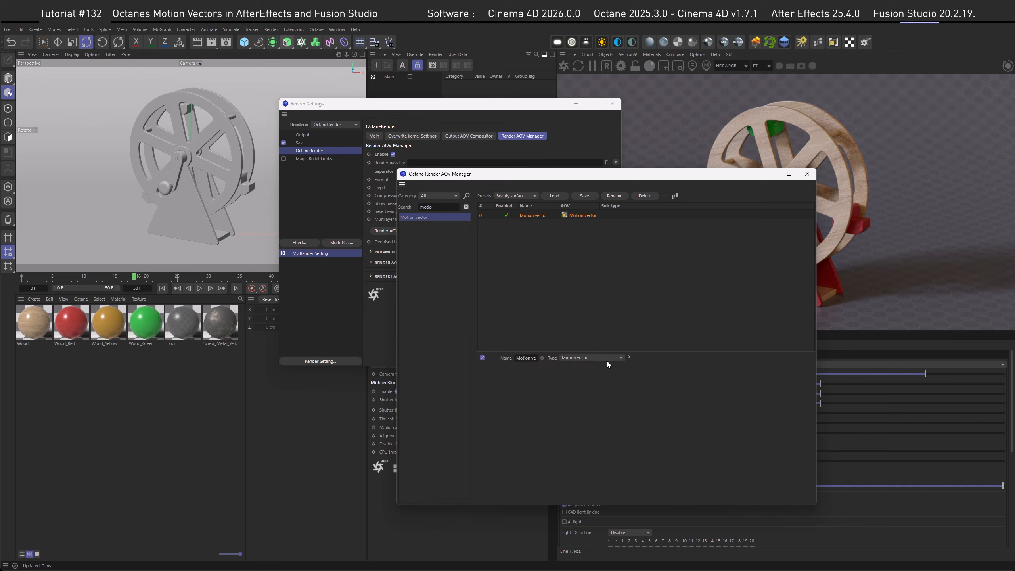
click(628, 358)
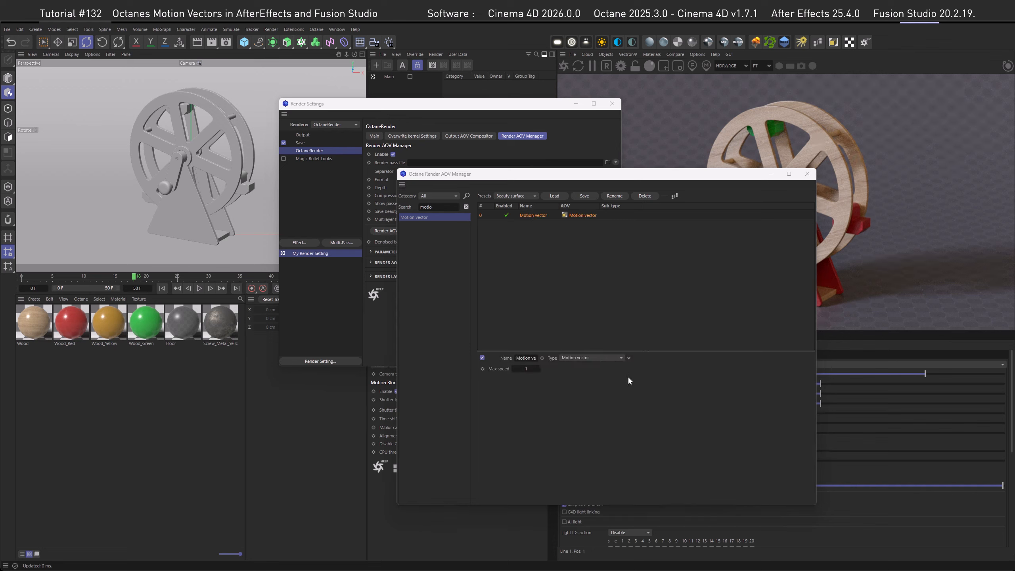
- Close the AOV manager and render settings windows and display the motion vector pass in the live viewer
click(810, 176)
click(611, 104)
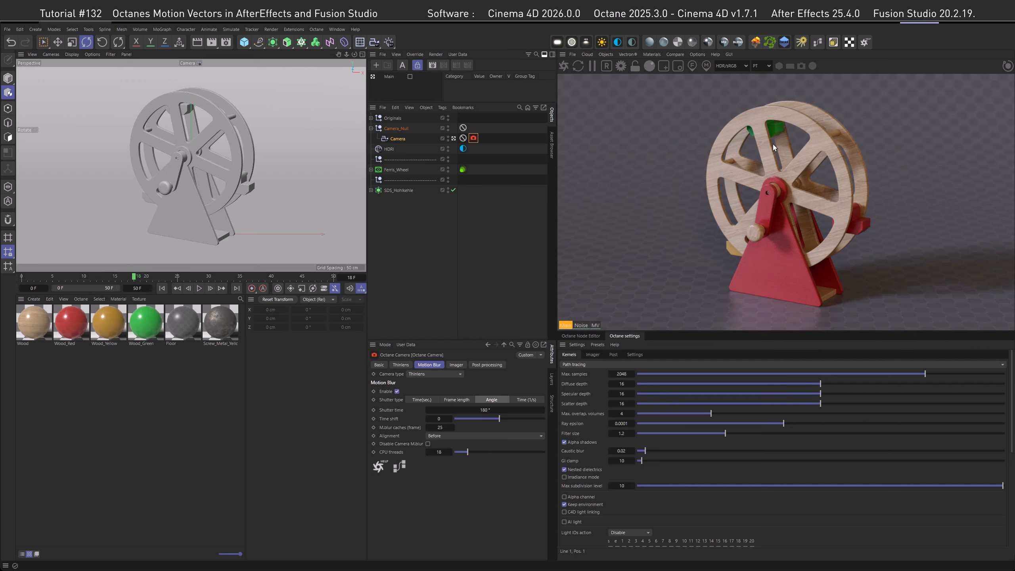
key(ctrl+z)
click(600, 323)
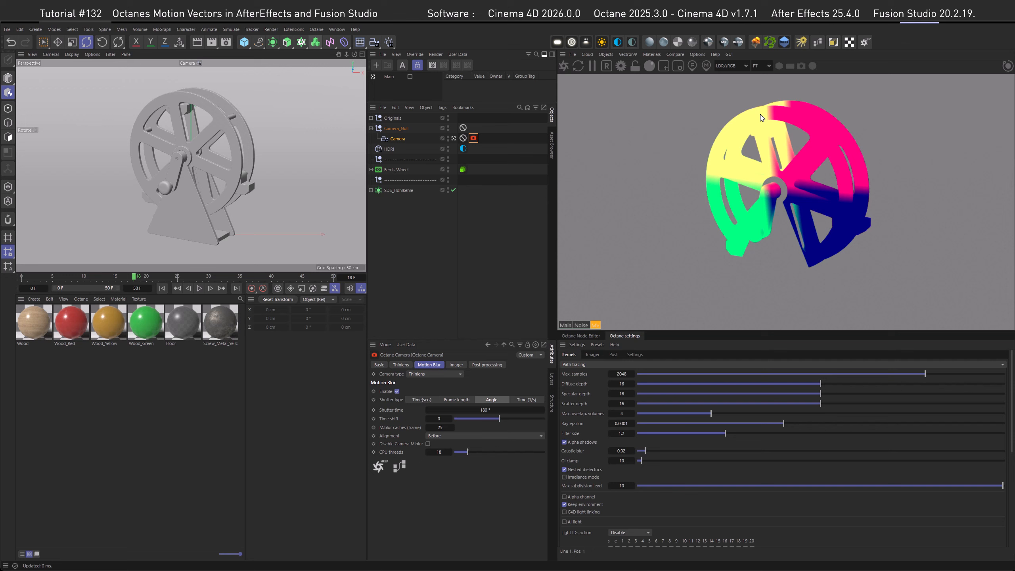
- Set the render AOV output format to TIFF with a depth of 8 Bit/Channel in the render settings
click(226, 41)
drag(476, 32, 674, 105)
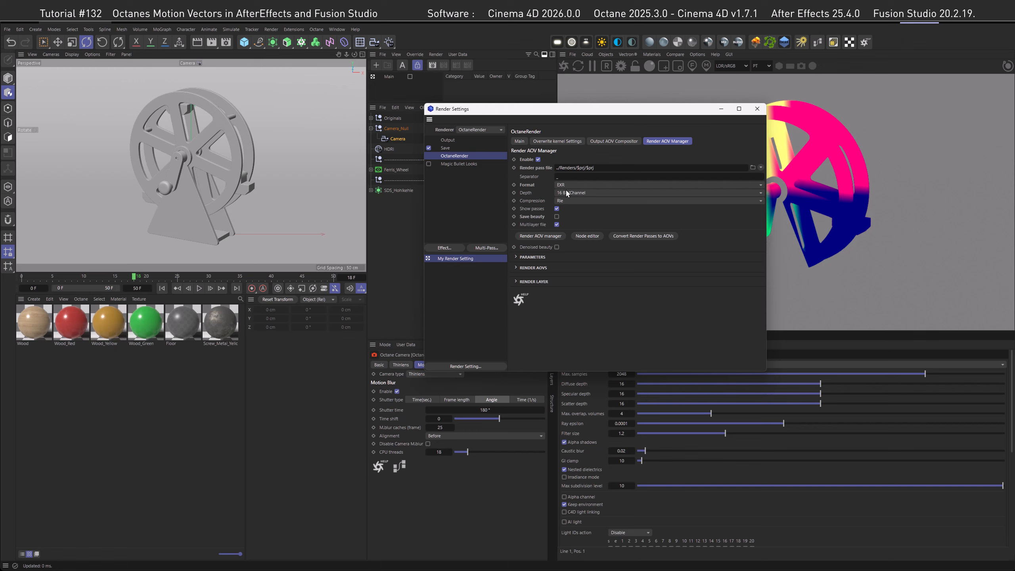
click(820, 138)
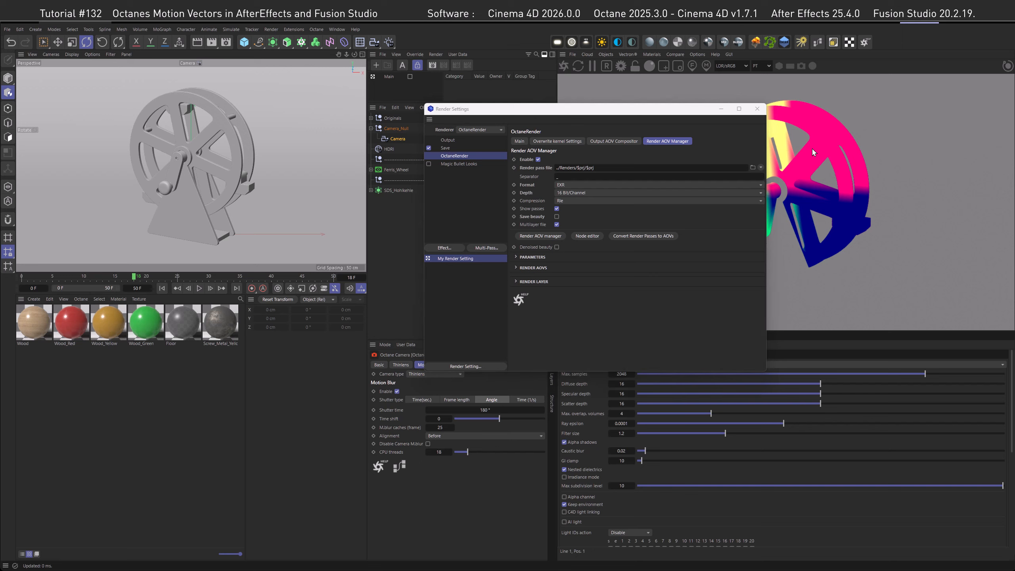
click(613, 185)
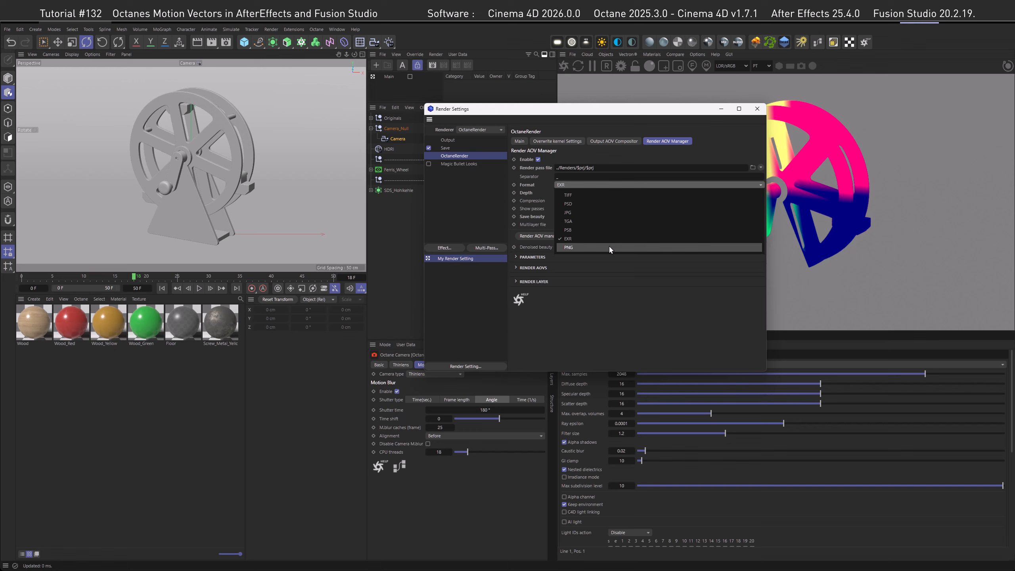
click(609, 195)
click(606, 194)
click(604, 200)
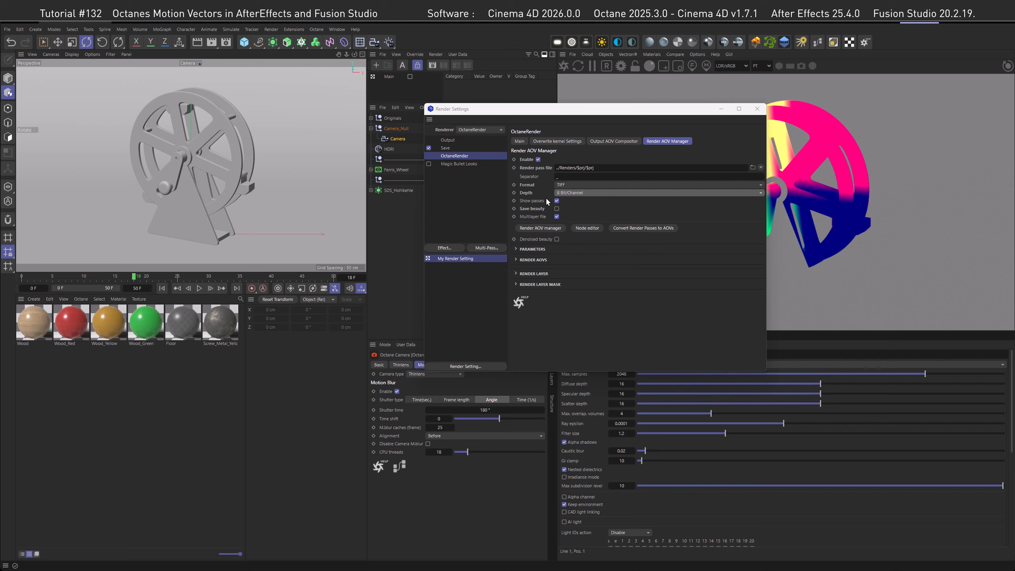
click(561, 193)
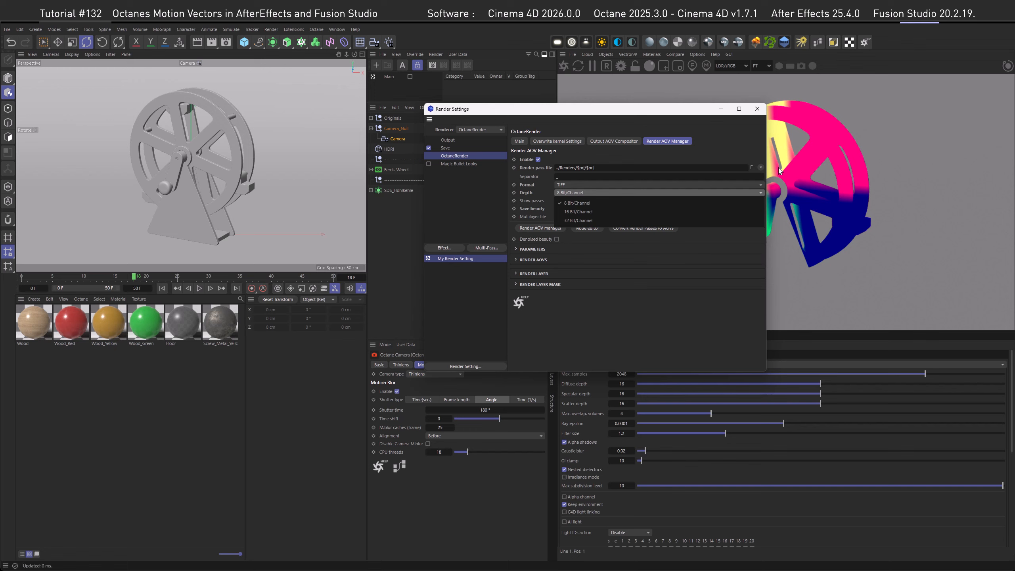
click(582, 193)
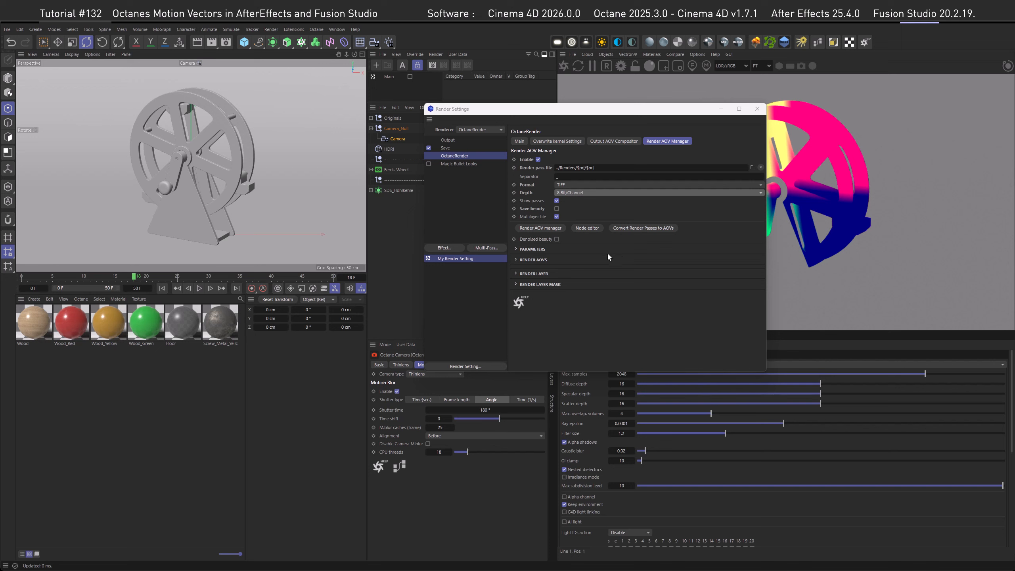
- Set the Motion vector AOV's max speed to 20 after trying 10
click(515, 260)
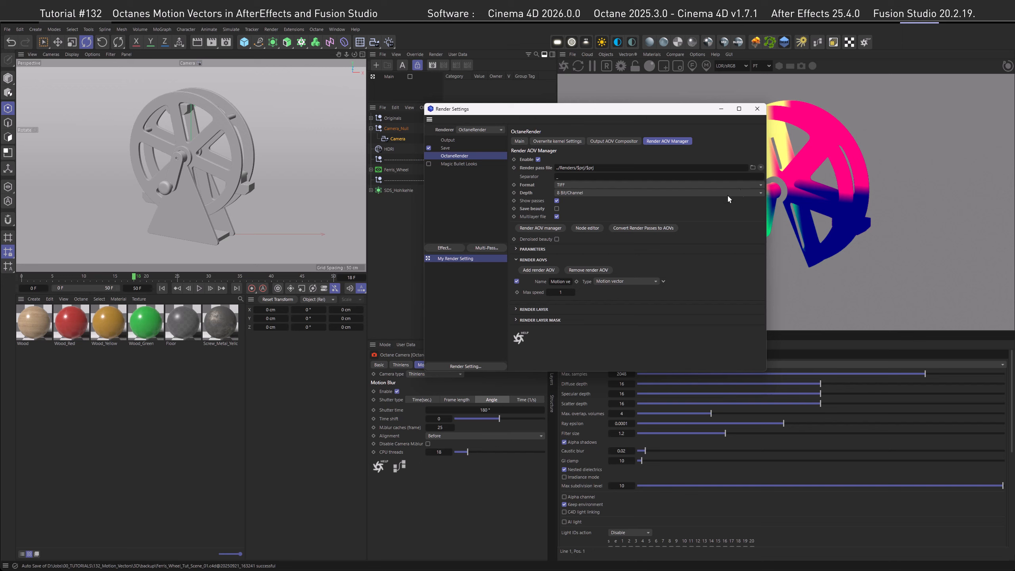
double_click(560, 293)
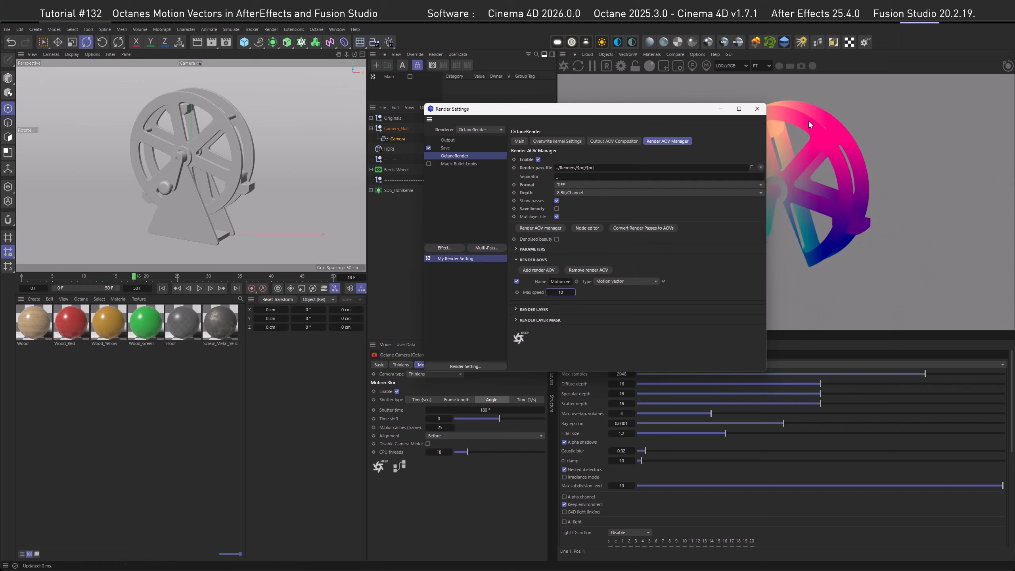
double_click(560, 292)
text(20)
key(Return)
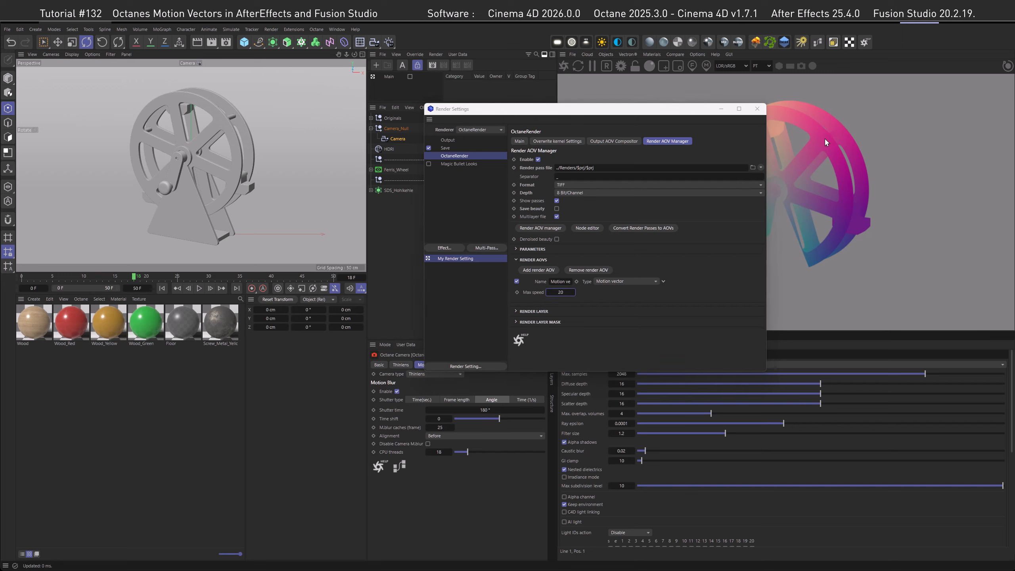
- Enable saving the beauty pass, disable the multilayer file and start rendering to the Picture Viewer
click(557, 209)
click(557, 216)
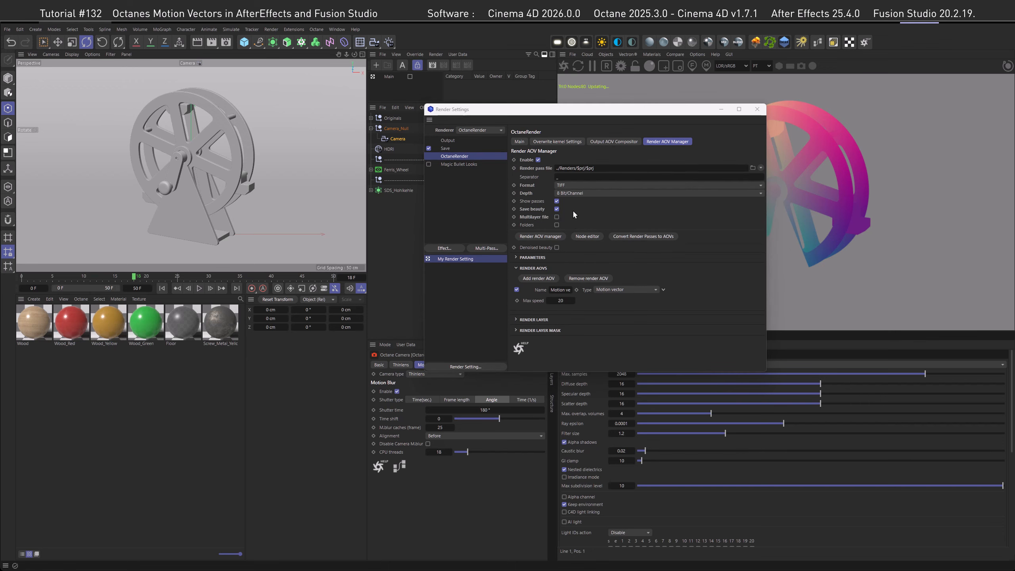
click(519, 141)
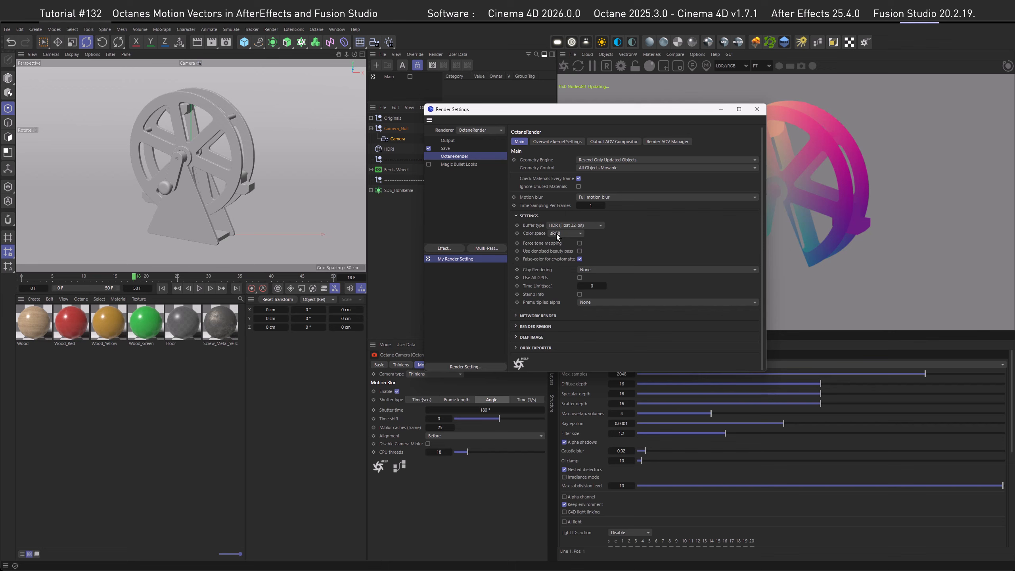
click(211, 42)
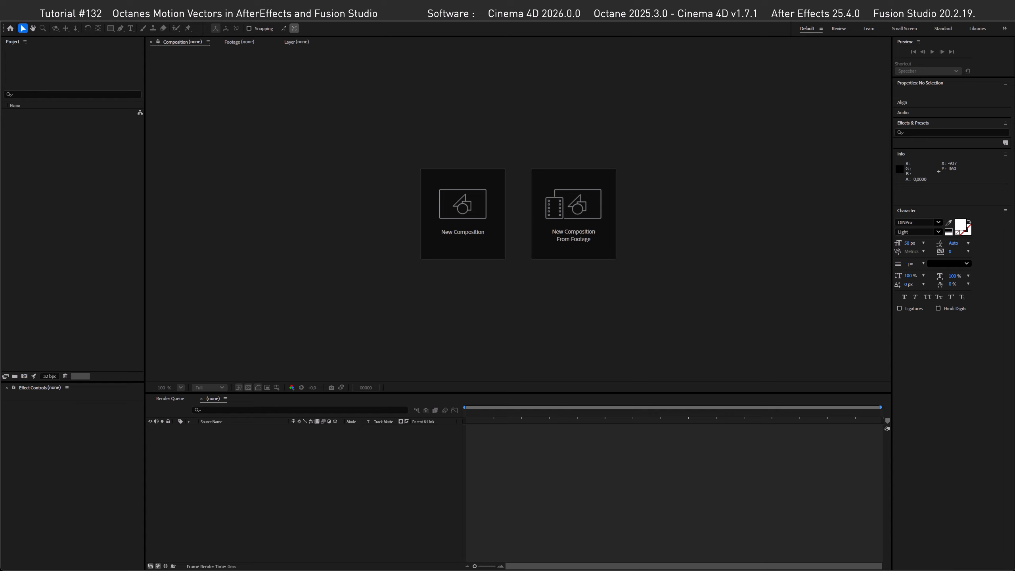
- Import the ferris wheel Main and MV TIFF renders, create a composition from the Main image and place the MV image below it
drag(2, 160, 74, 170)
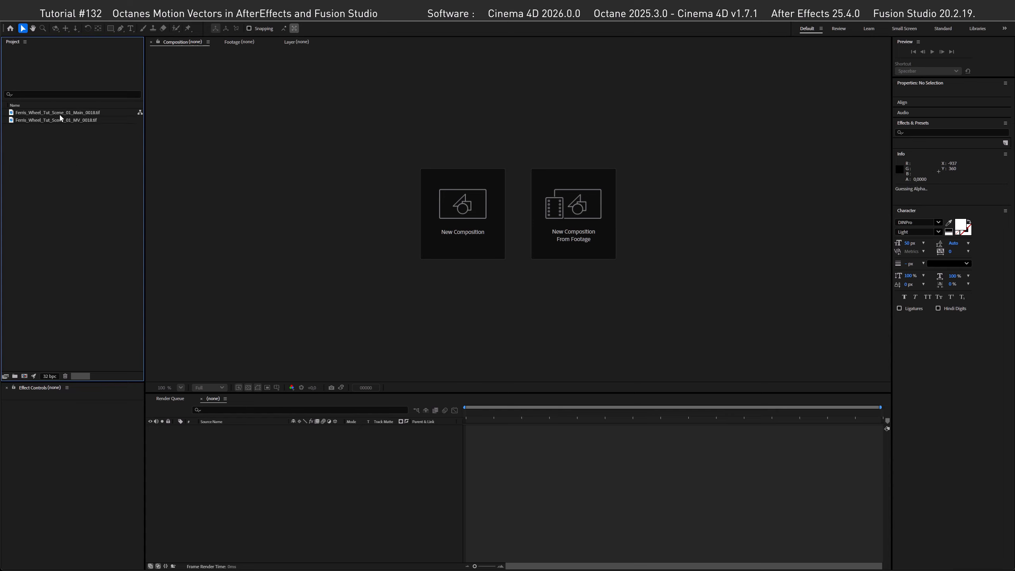
drag(60, 116, 465, 210)
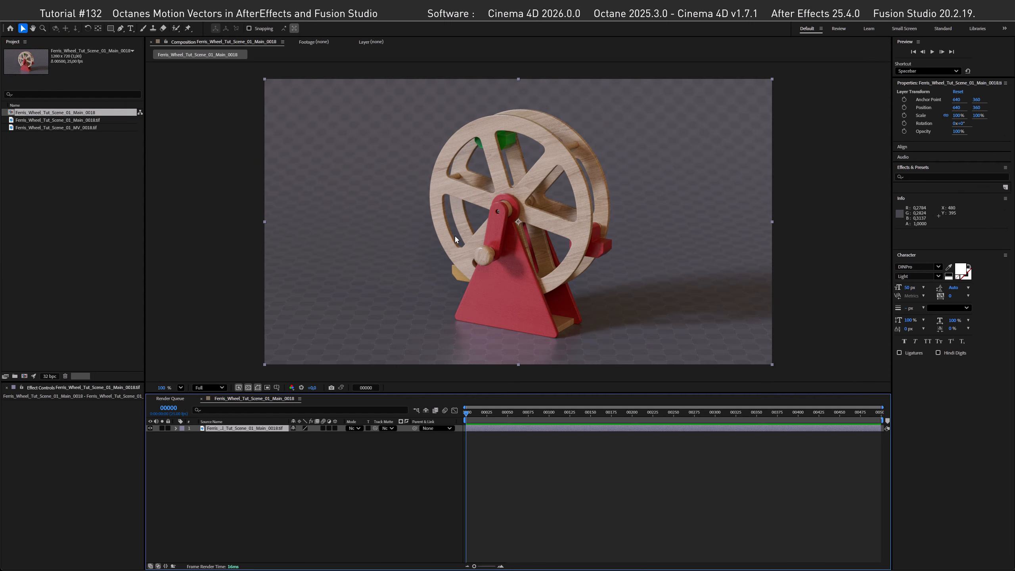
click(52, 129)
drag(52, 129, 252, 450)
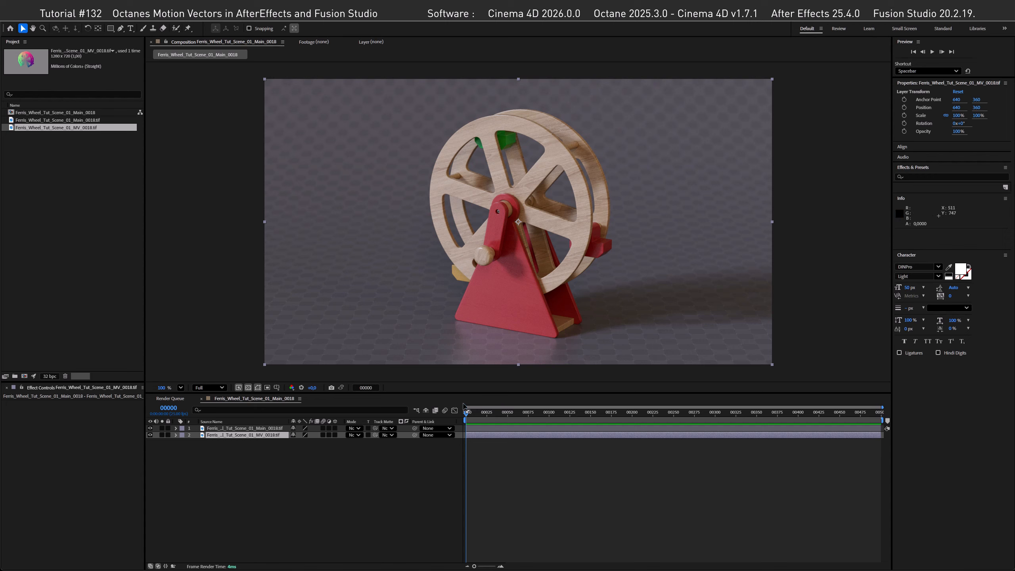
- Switch to the web browser and open the RSMB product page on the RE:Vision Effects website
key(alt+Tab)
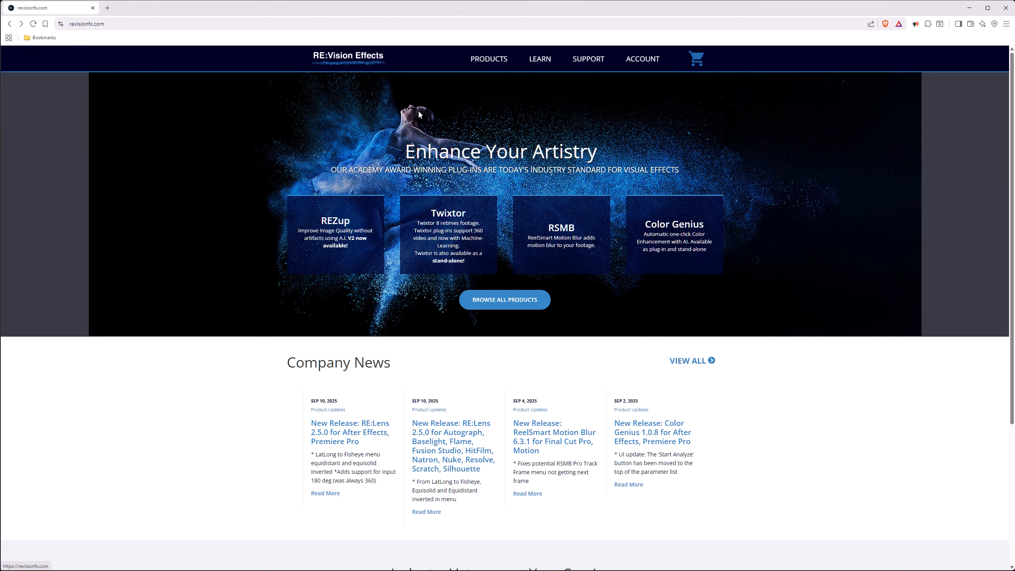
click(562, 232)
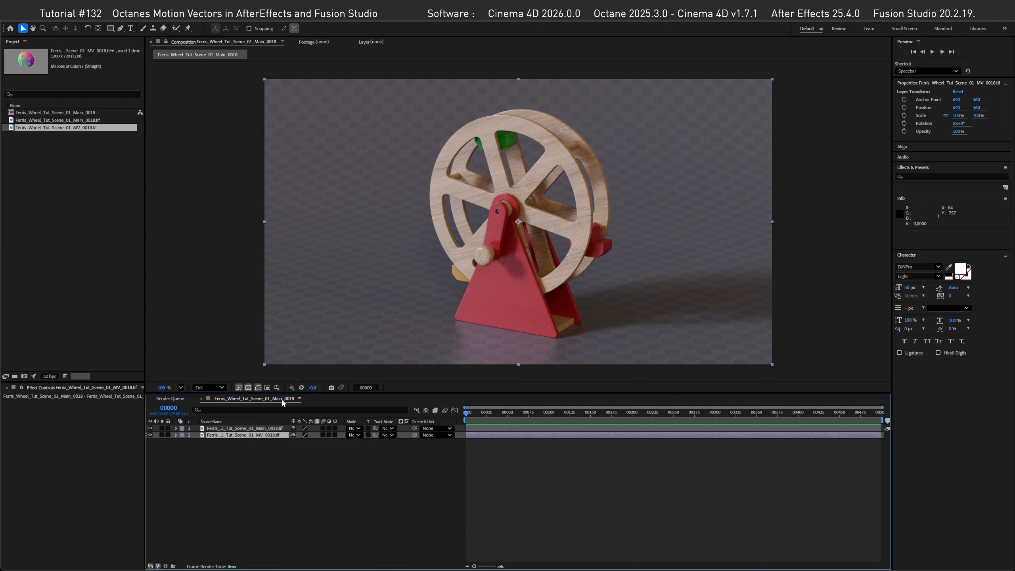
- Apply the RSMB Pro Vectors effect to the Main layer and choose the MV layer as its motion vectors source
click(259, 429)
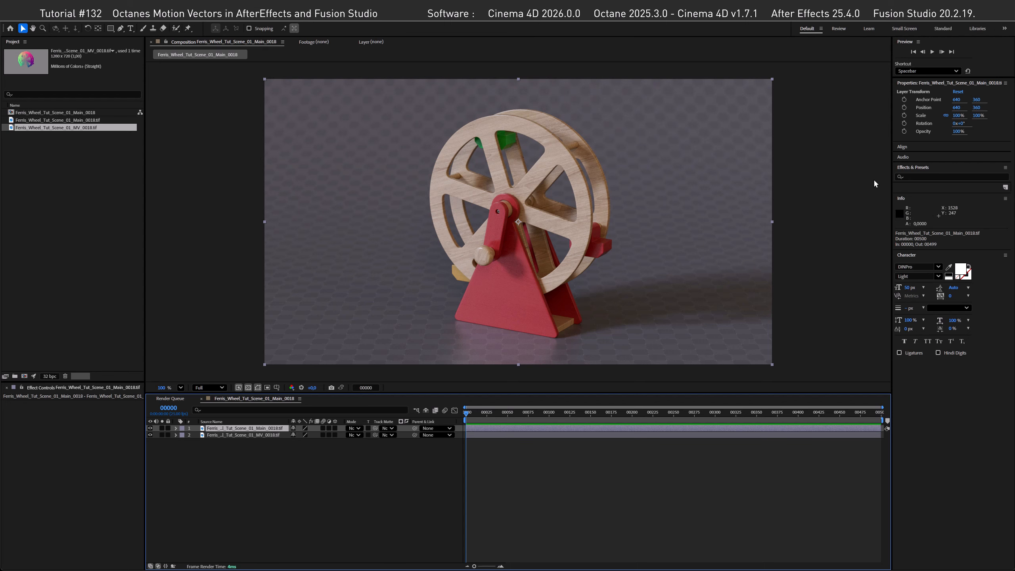
click(911, 177)
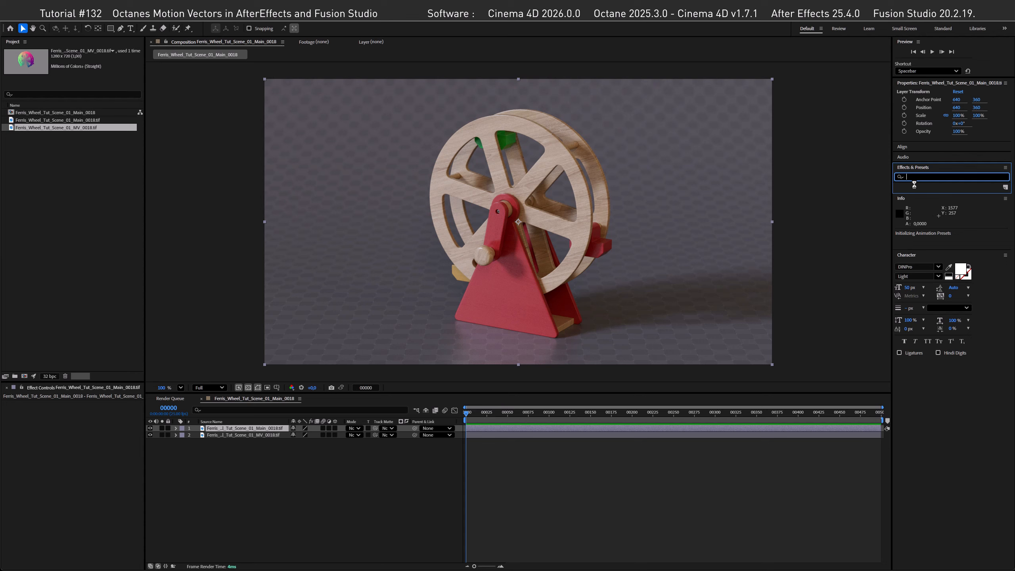
text(rsmb)
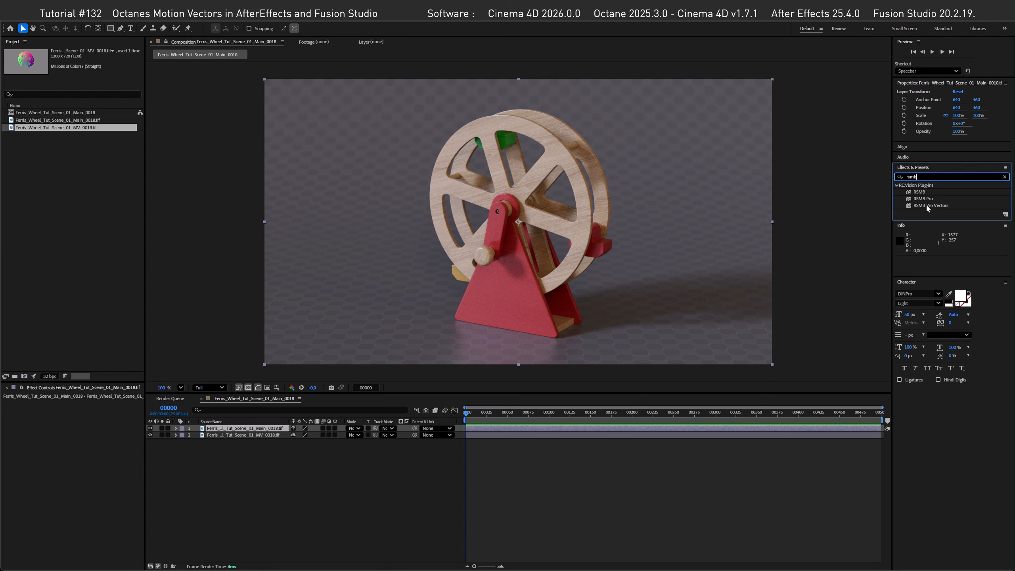
drag(930, 207, 280, 428)
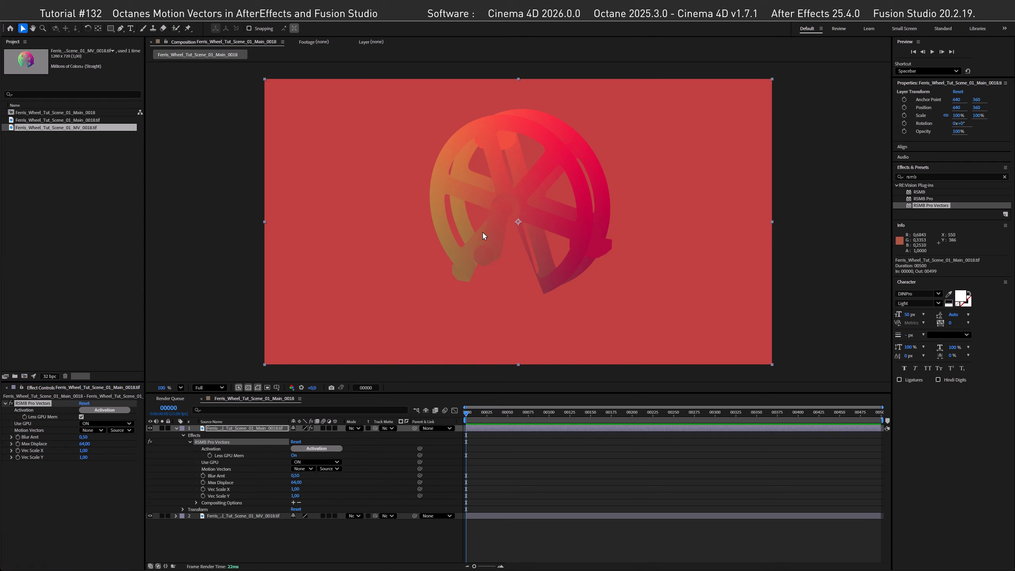
click(302, 469)
click(315, 498)
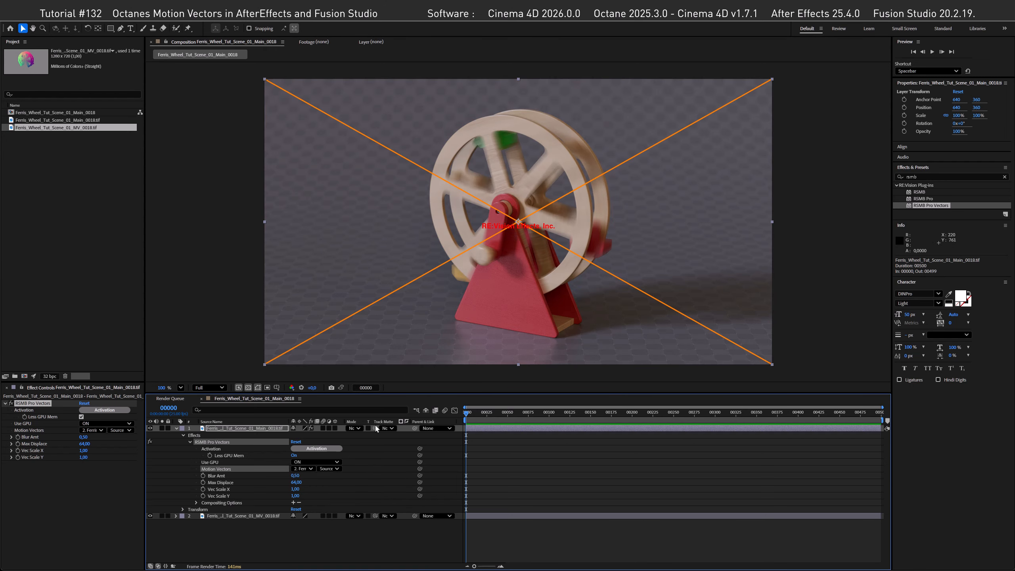
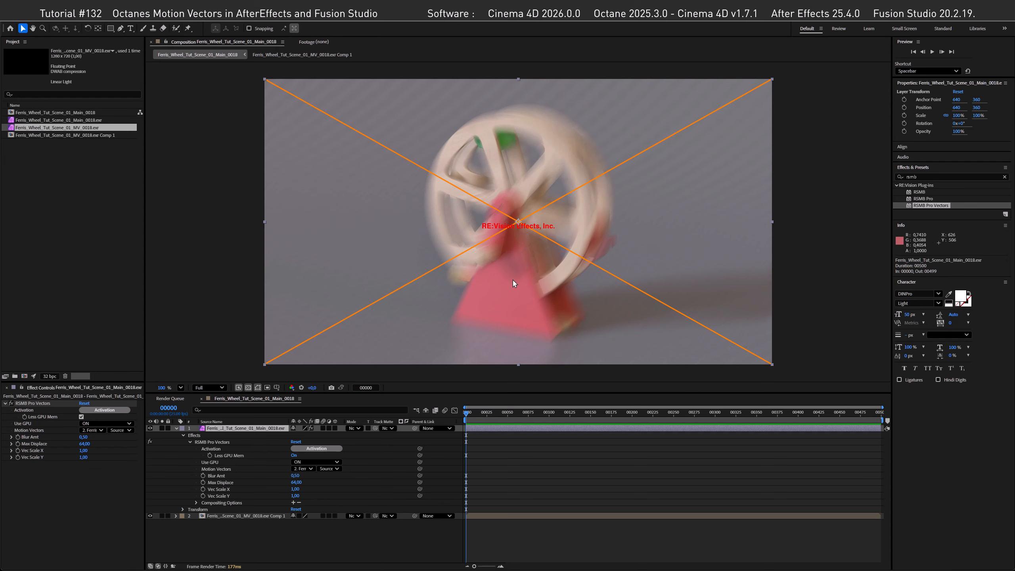
- Open the nested MV composition and add a 1280 x 720 px grey solid with its color channels set to 0.5
double_click(239, 516)
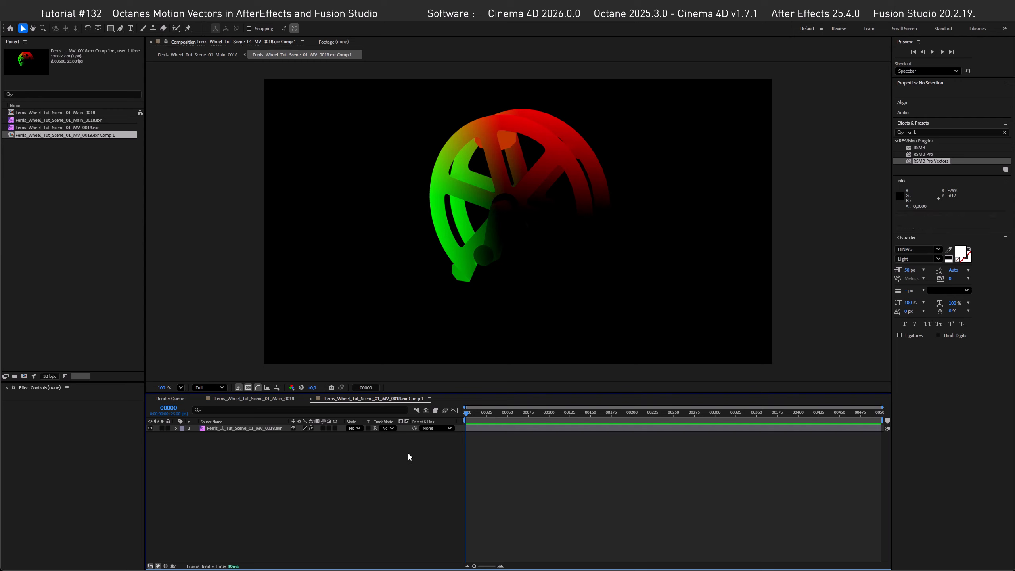
click(70, 23)
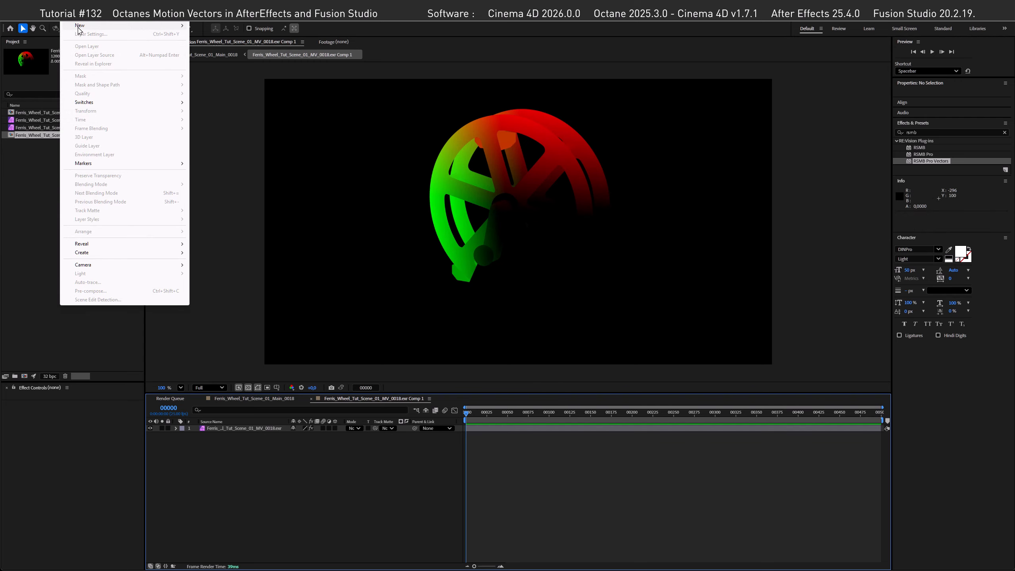
mouse_move(80, 27)
click(205, 34)
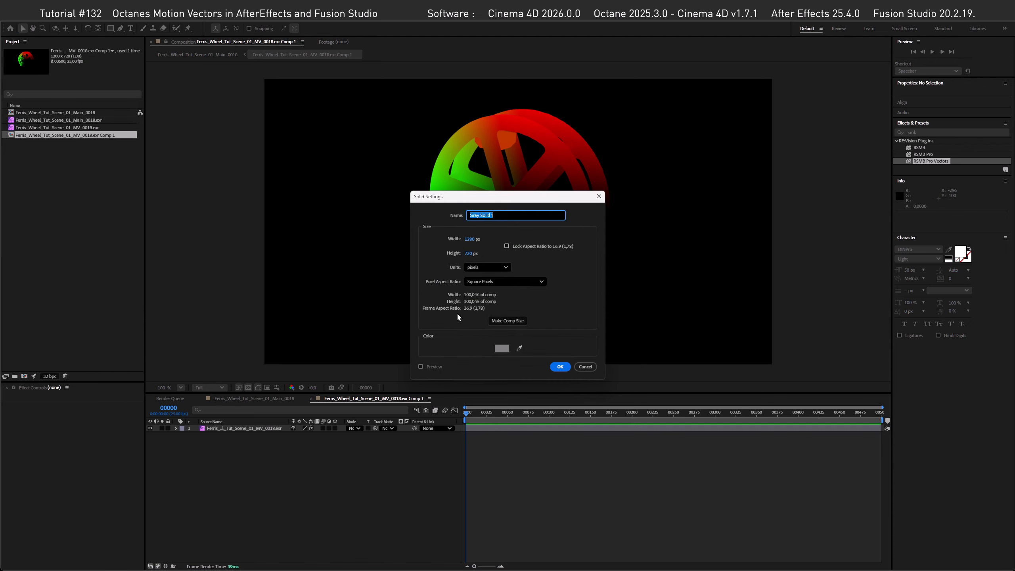
click(502, 349)
click(555, 307)
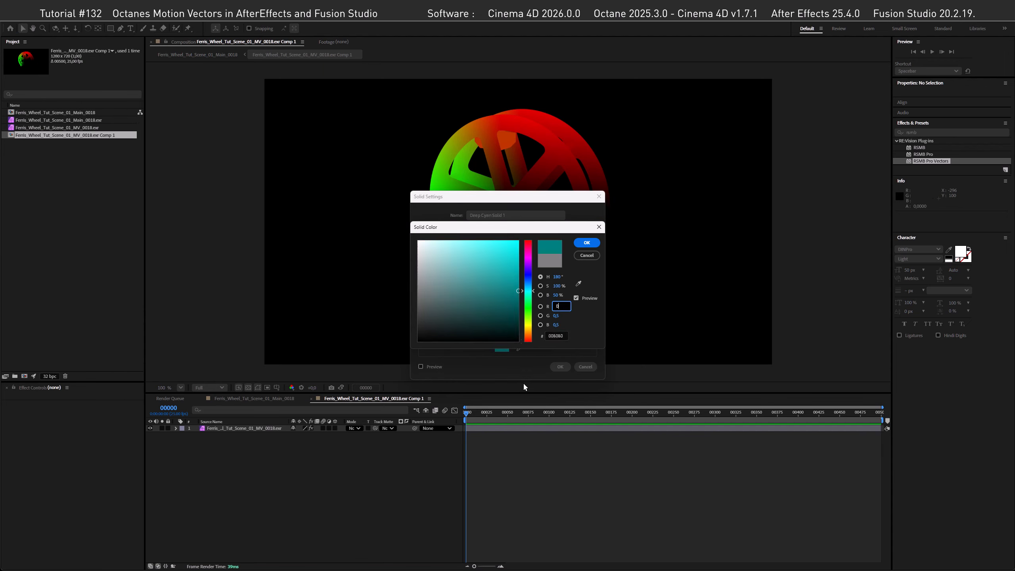
key(Tab)
key(Tab)
key(Return)
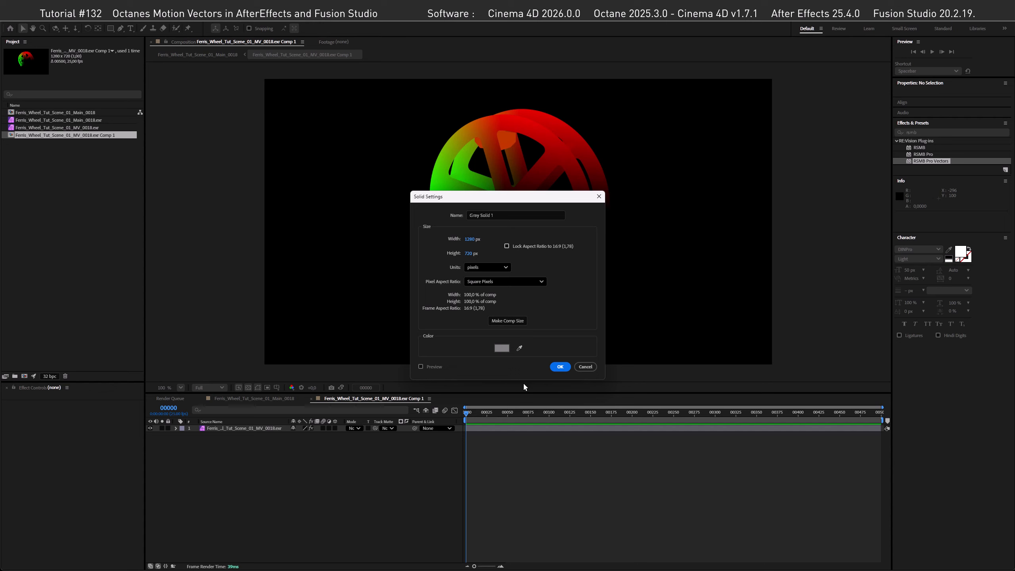
click(560, 367)
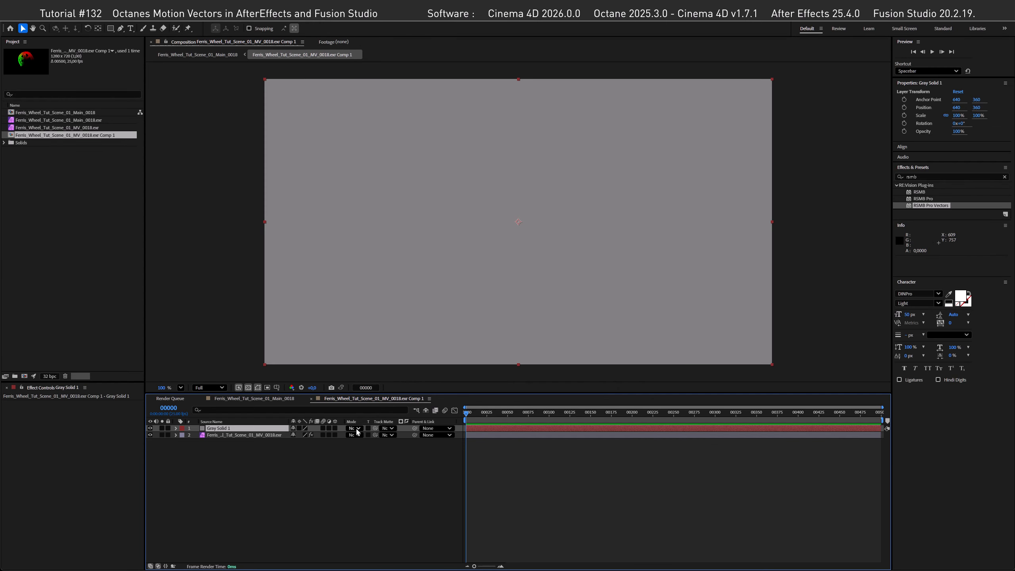
- Set the grey solid's blending mode to Add and display the Main composition
click(354, 428)
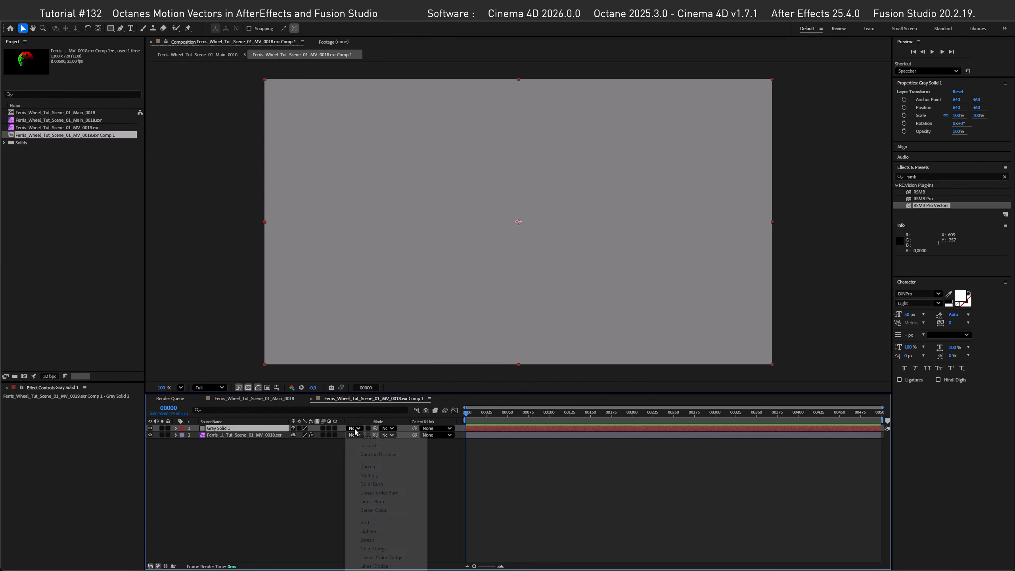
click(369, 522)
click(379, 503)
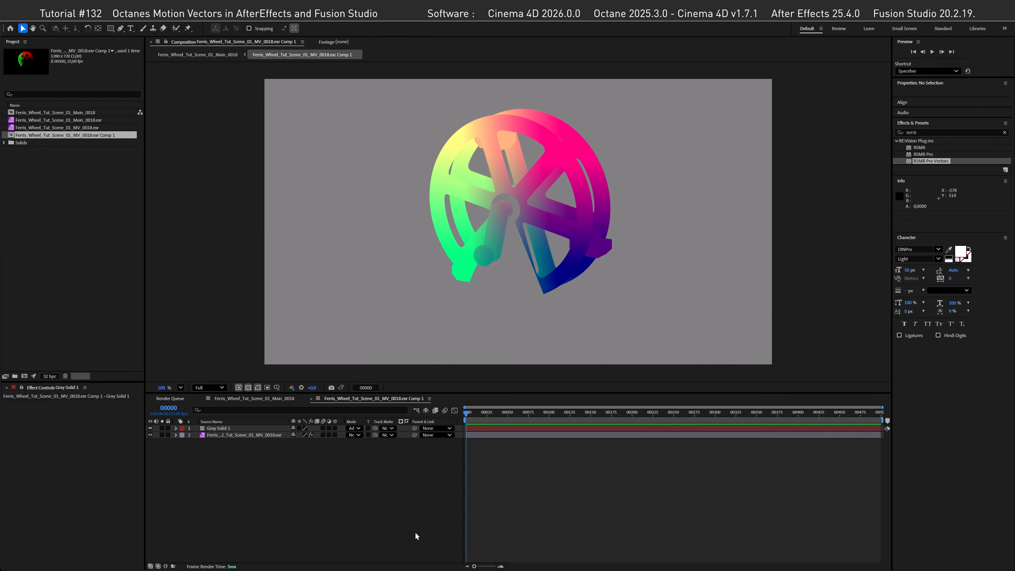
click(253, 398)
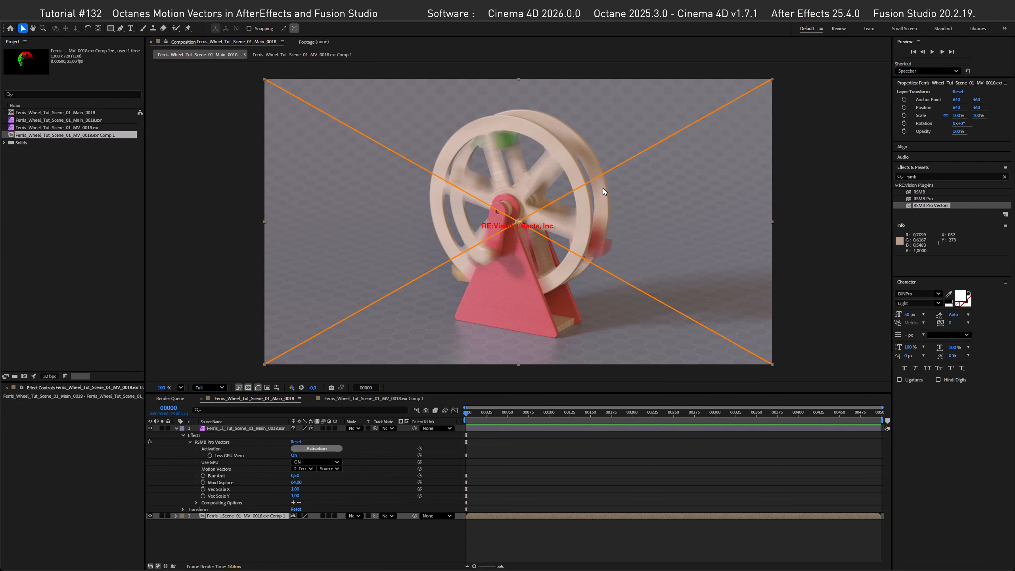
- Set the opacity of the MV footage layer inside the MV composition to 40% and return to the Main composition
click(393, 398)
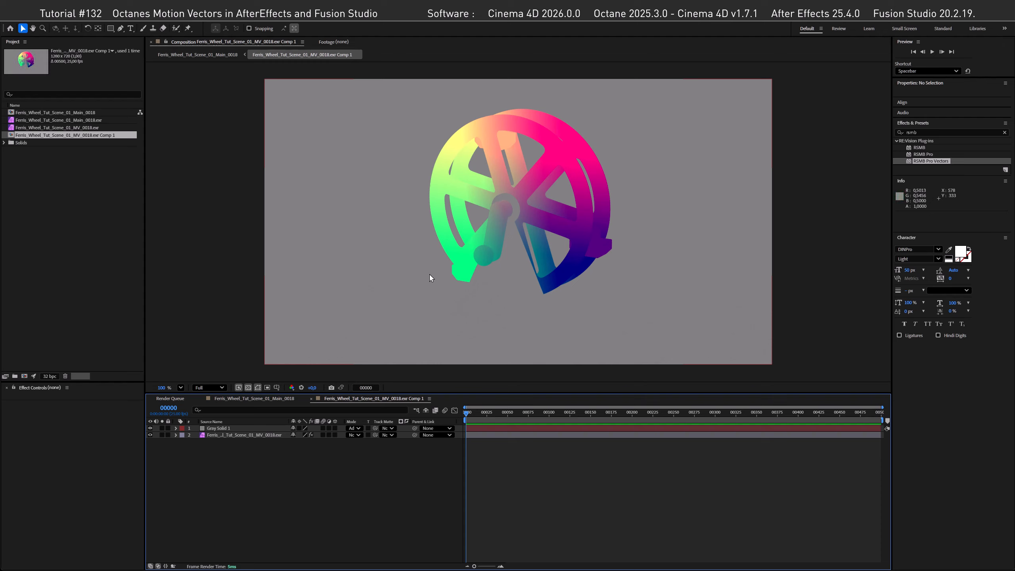
click(229, 435)
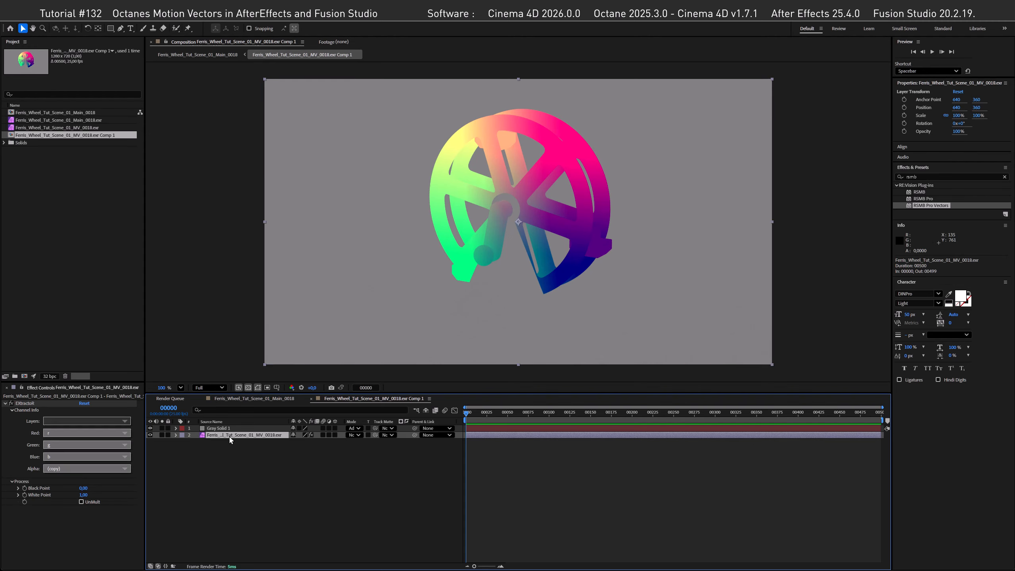
key(t)
mouse_move(295, 442)
mouse_down()
mouse_move(270, 444)
mouse_move(284, 444)
mouse_up()
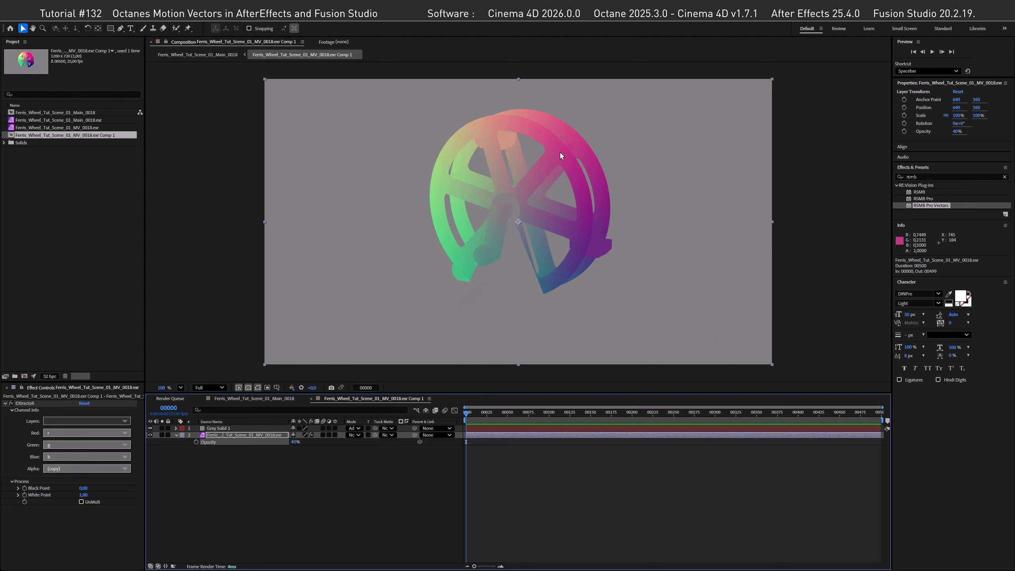
click(264, 400)
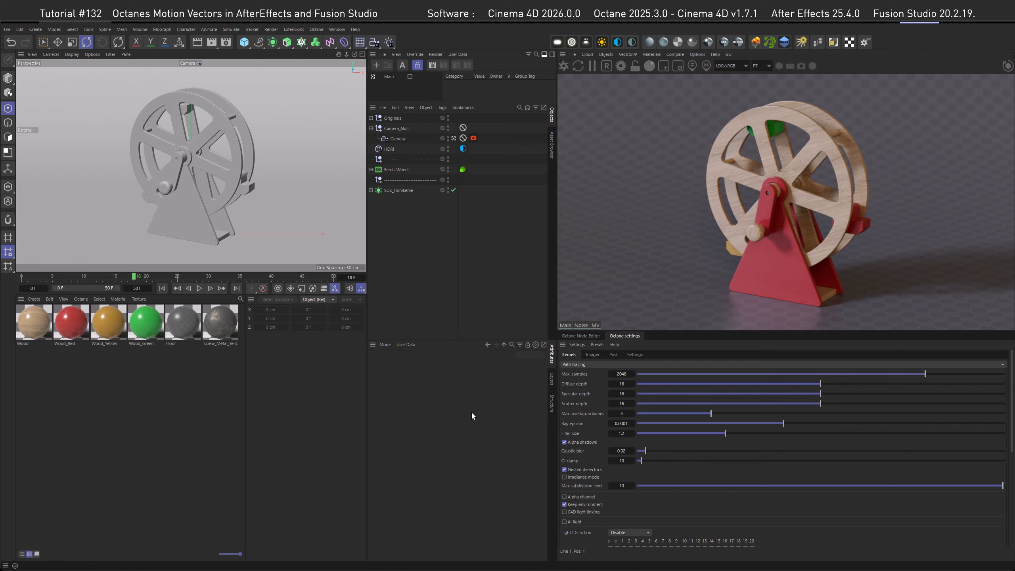
- In Cinema 4D, load the render AOVs into the Octane Node Editor and apply the Wire+main output AOV preset
click(574, 336)
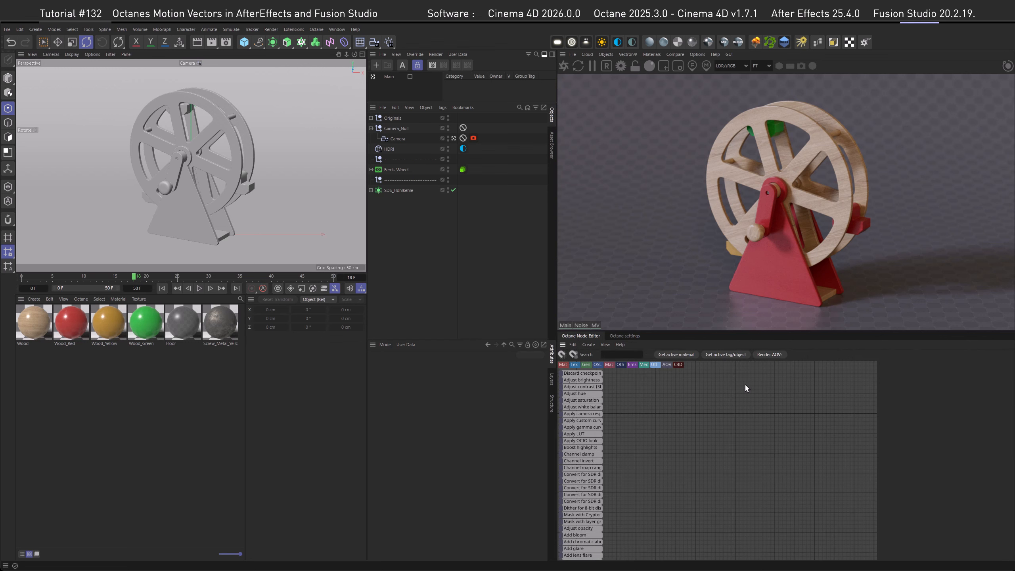
click(767, 355)
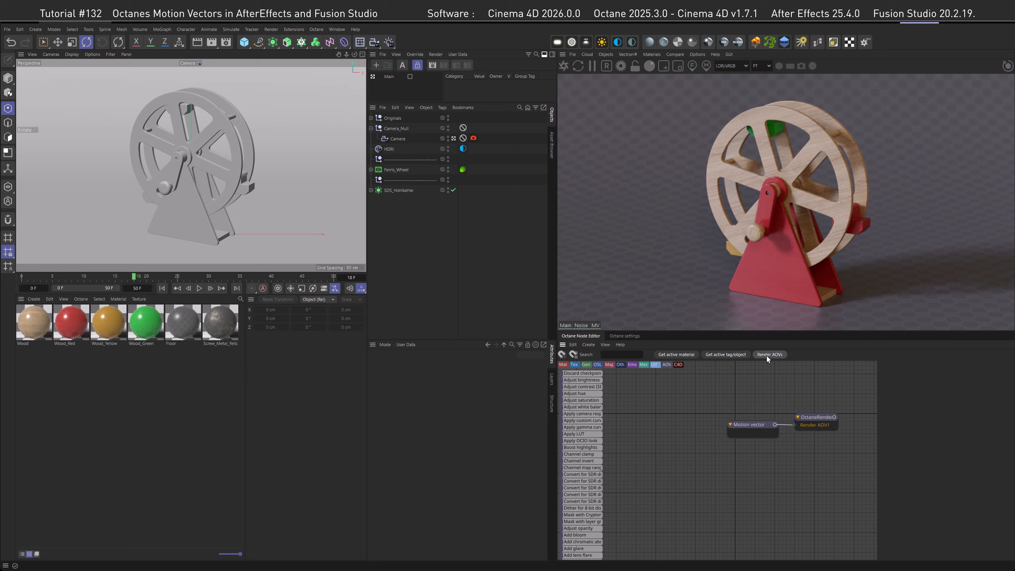
click(809, 418)
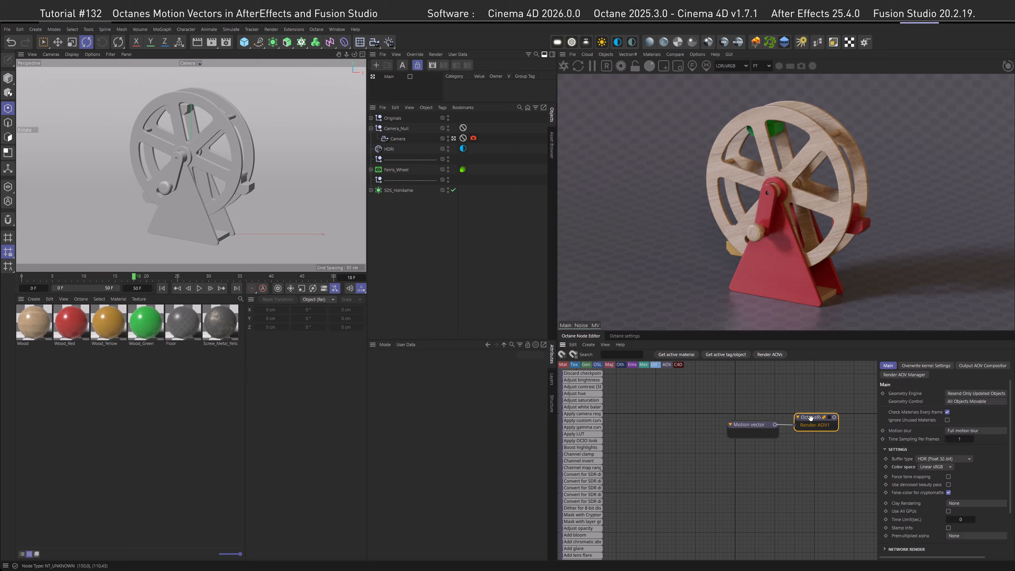
click(972, 370)
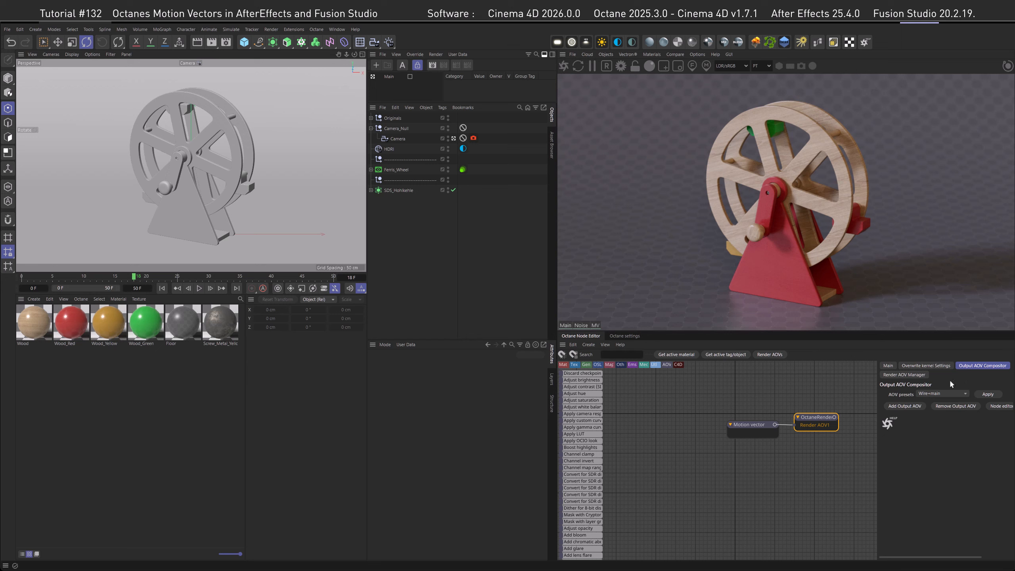
click(930, 393)
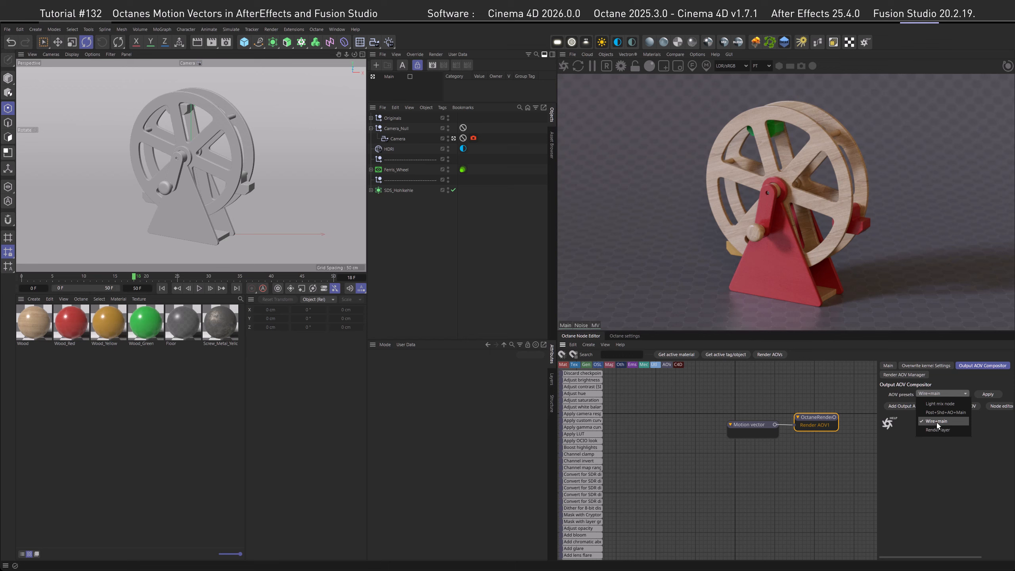
click(937, 422)
click(983, 395)
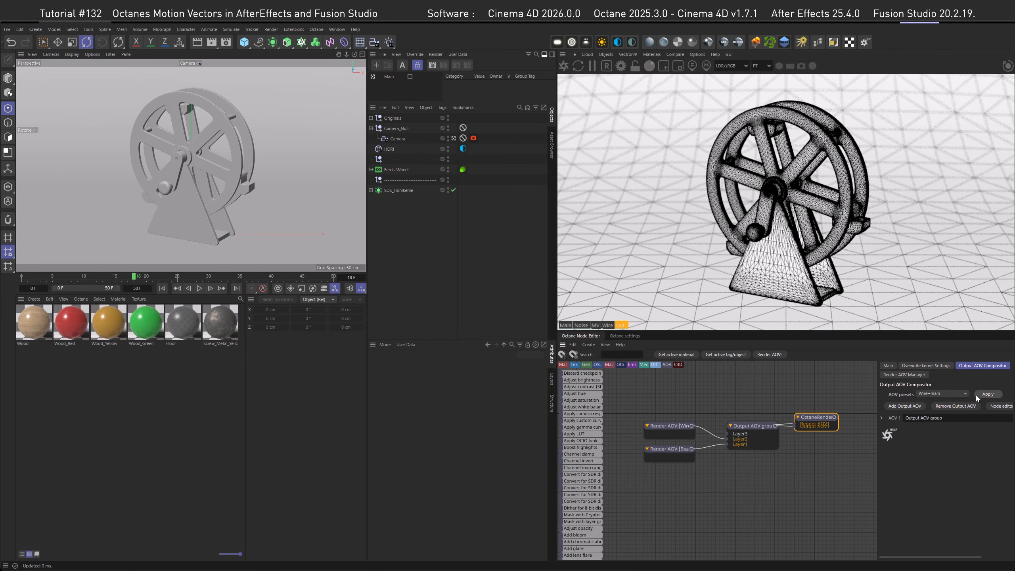
- Move the output AOV group and its two layer nodes below the Motion vector node, and delete the Wireframe render AOV node
drag(746, 433, 754, 463)
drag(711, 414, 702, 489)
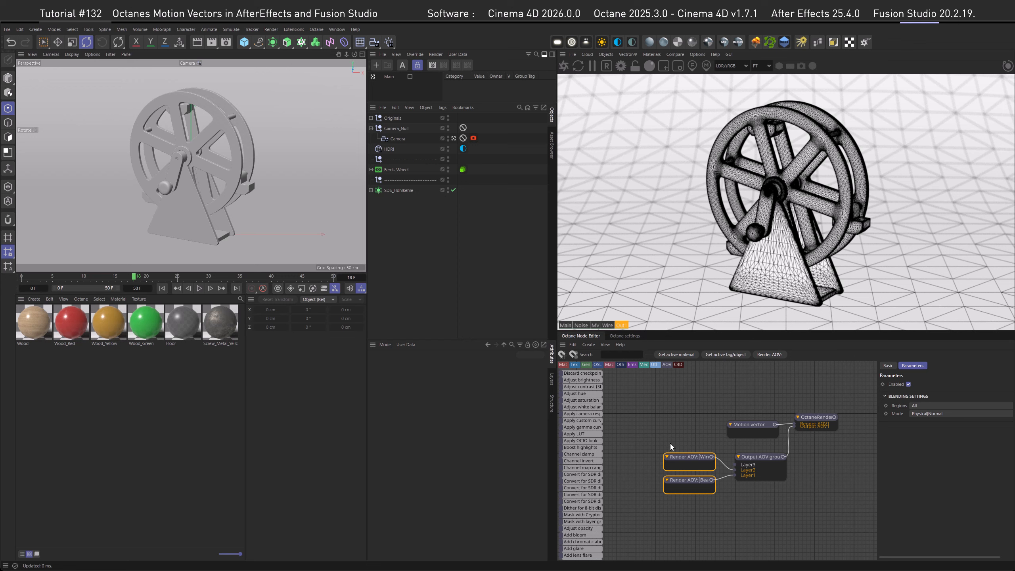
click(680, 459)
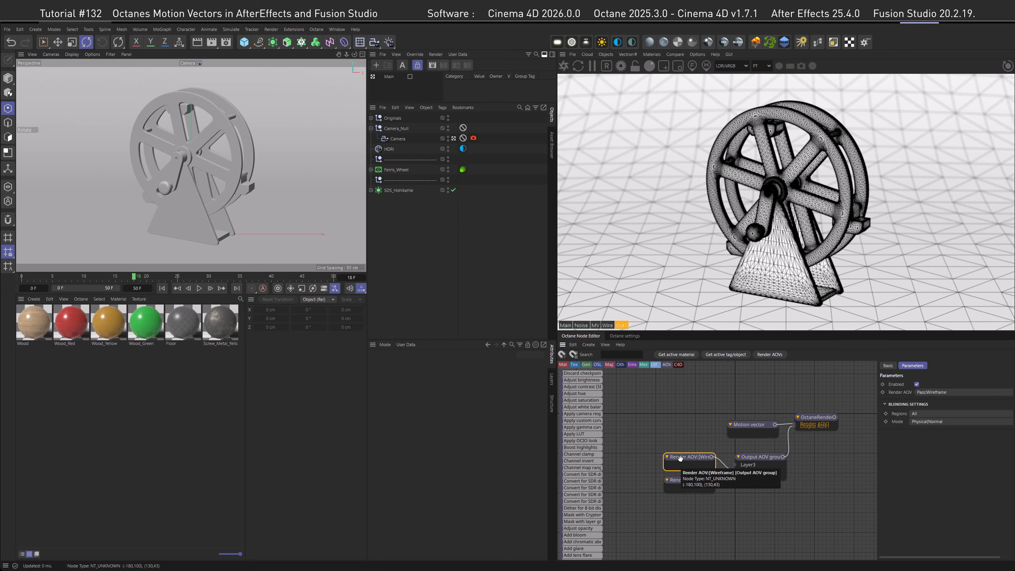
key(Delete)
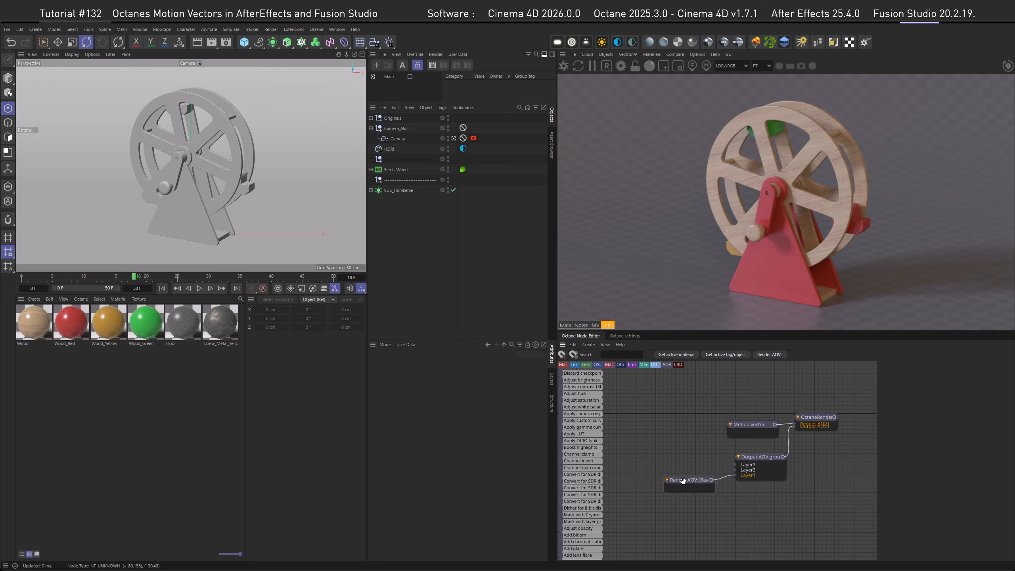
- Set the source of the render AOV layer node feeding the output AOV group to the Motion vector info pass
click(682, 481)
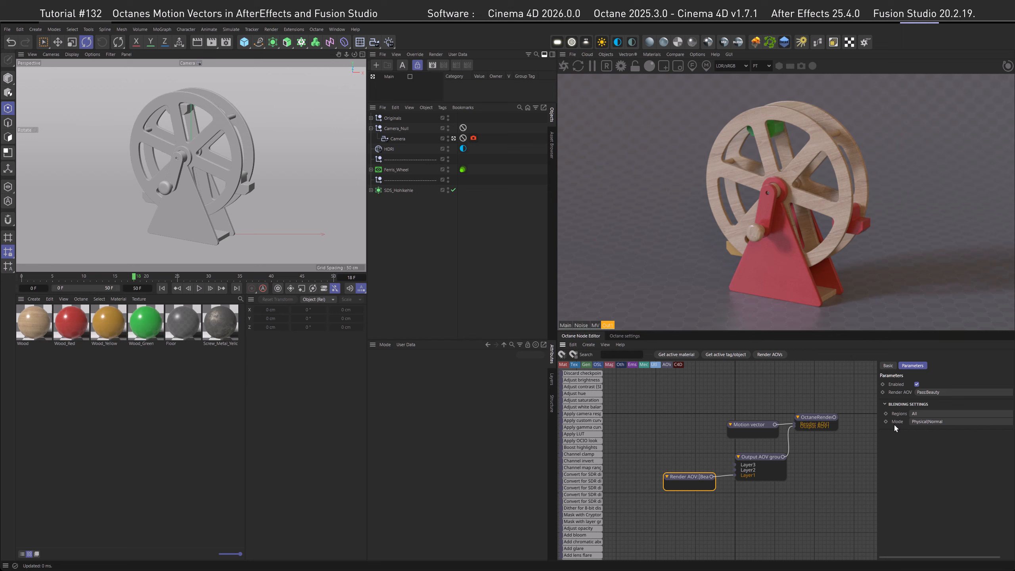
click(922, 393)
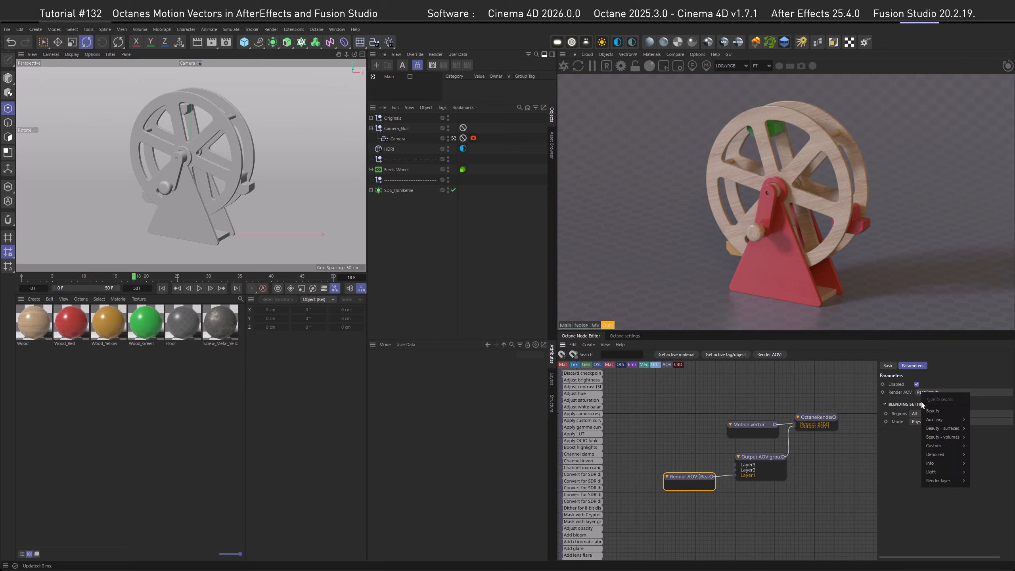
mouse_move(944, 463)
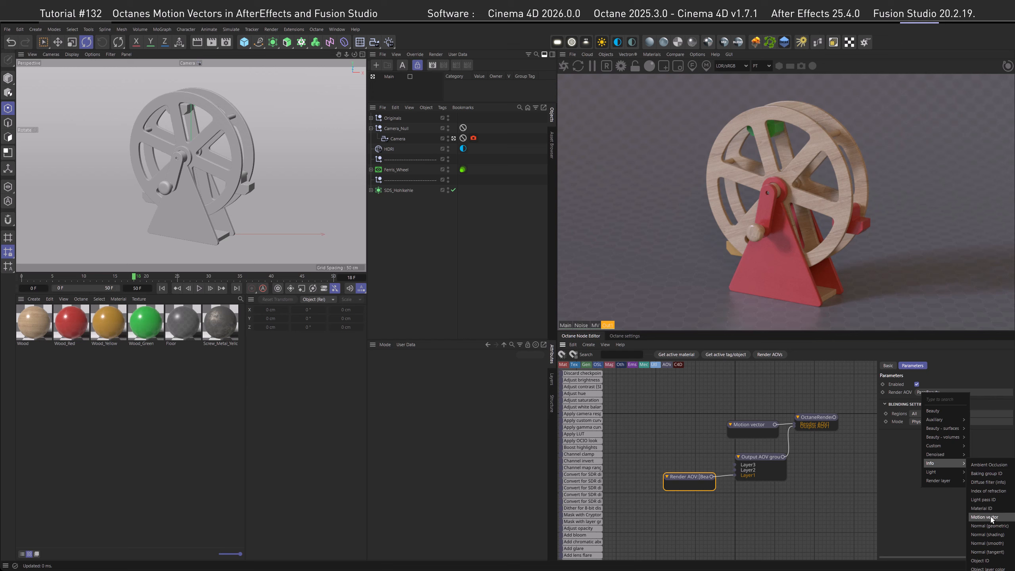
click(985, 517)
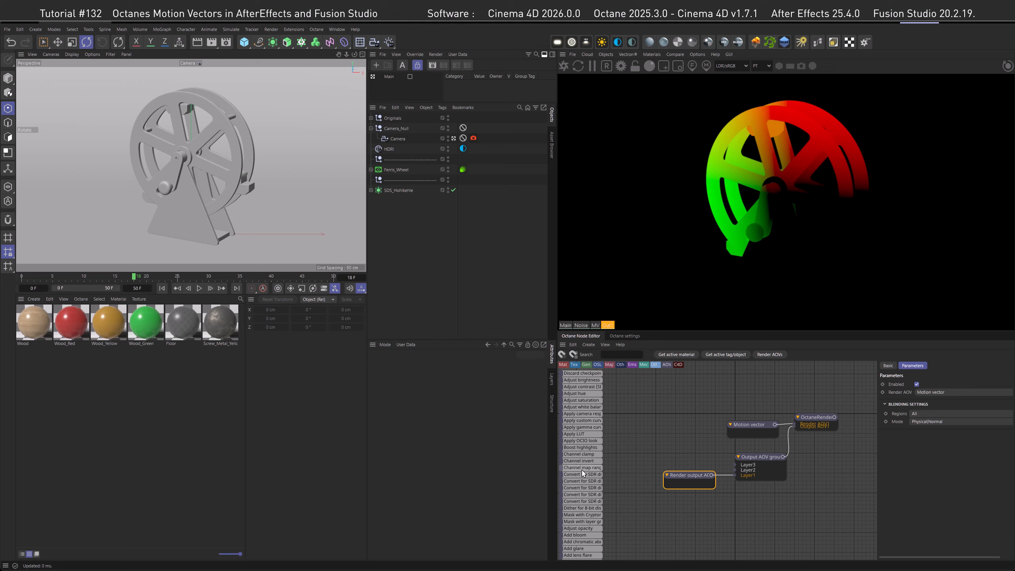
- Add a Solid color layer as Layer2 of the output AOV group and set its blending mode to Non-spectral|Multiply
scroll(582, 472, up, 2)
scroll(582, 470, up, 2)
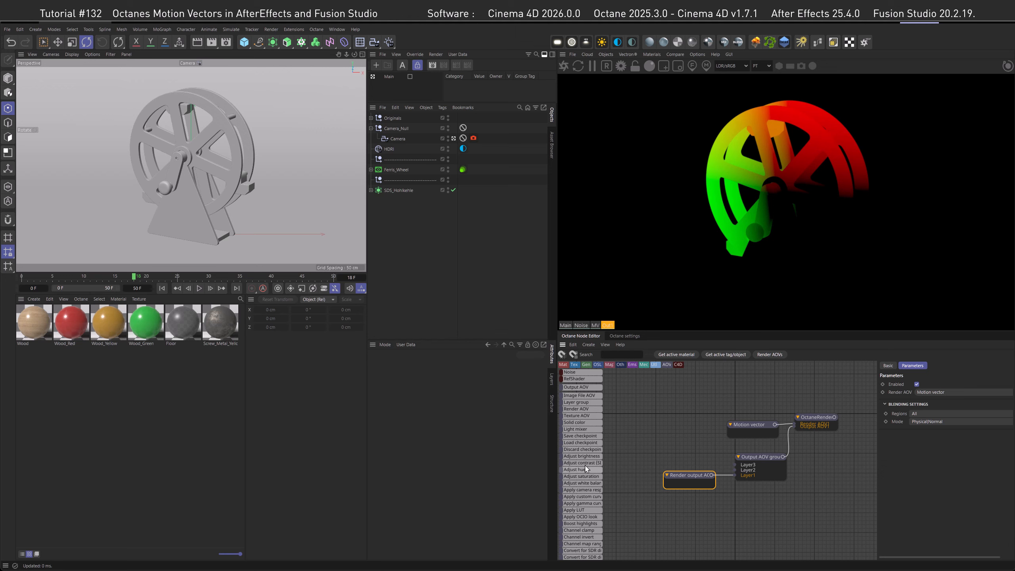
drag(643, 433, 682, 449)
click(917, 431)
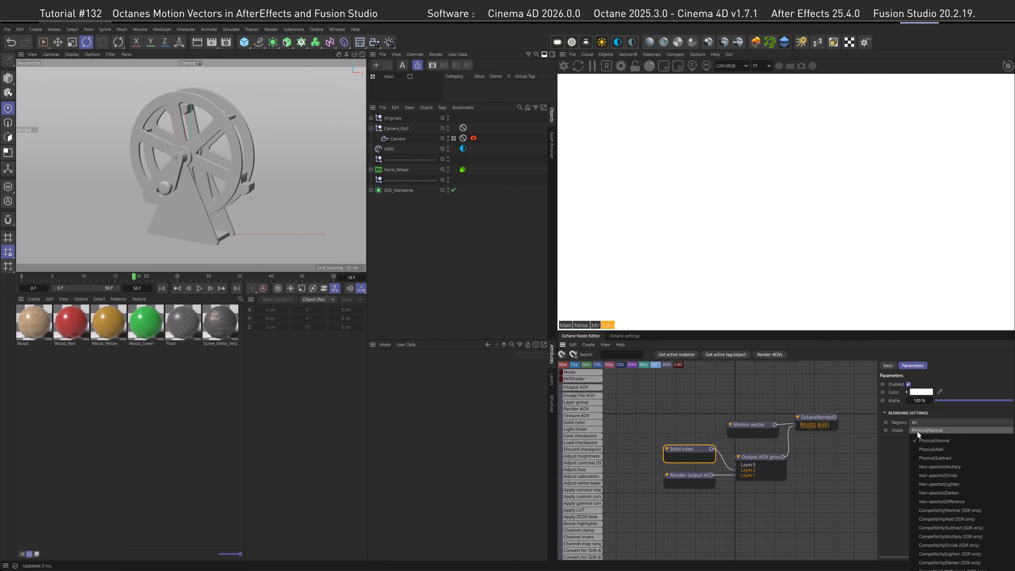
click(924, 467)
- Darken the Solid color layer to a neutral grey with RGB 72, 72, 72
click(921, 392)
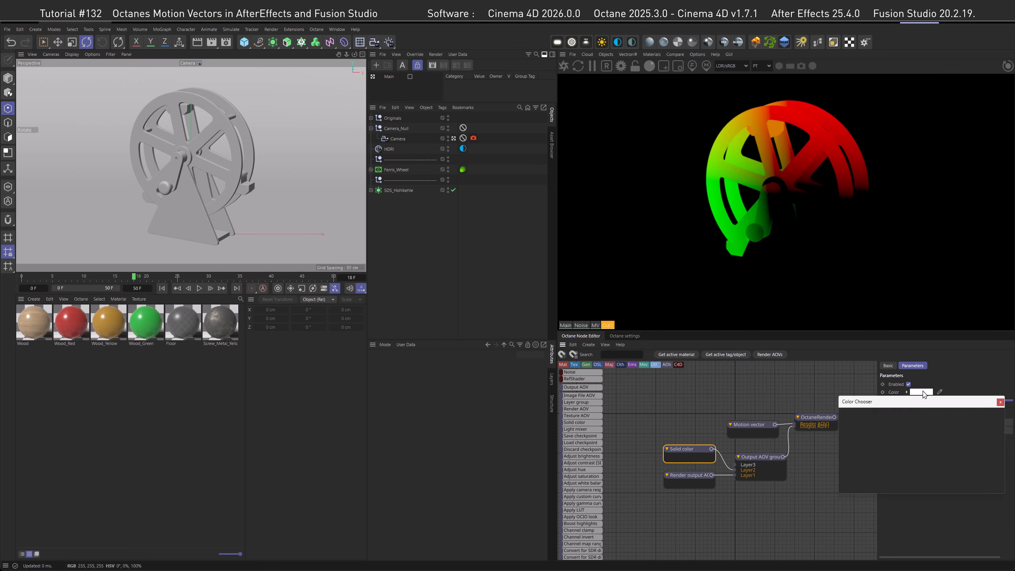
click(844, 453)
drag(844, 453, 844, 472)
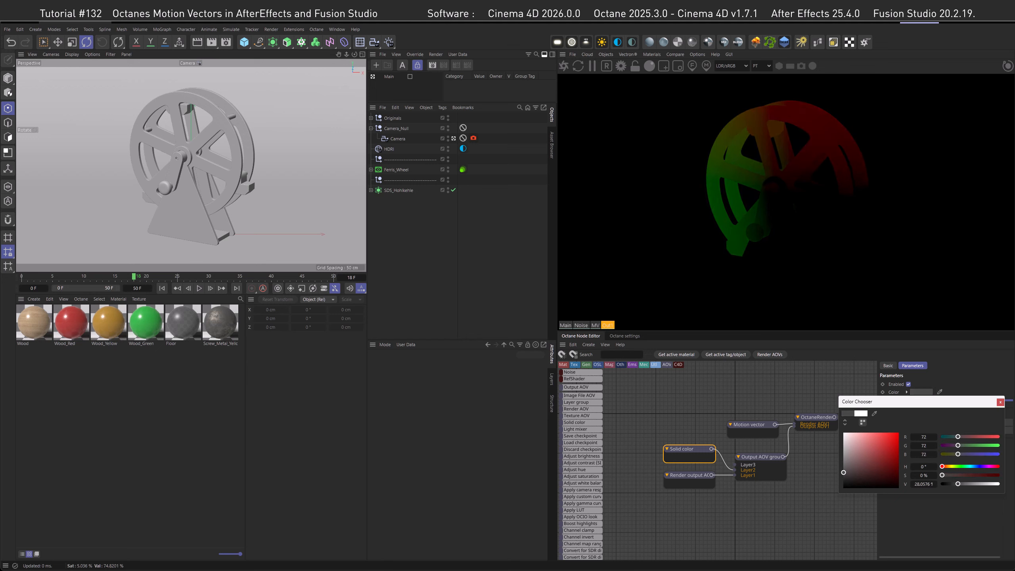
click(800, 493)
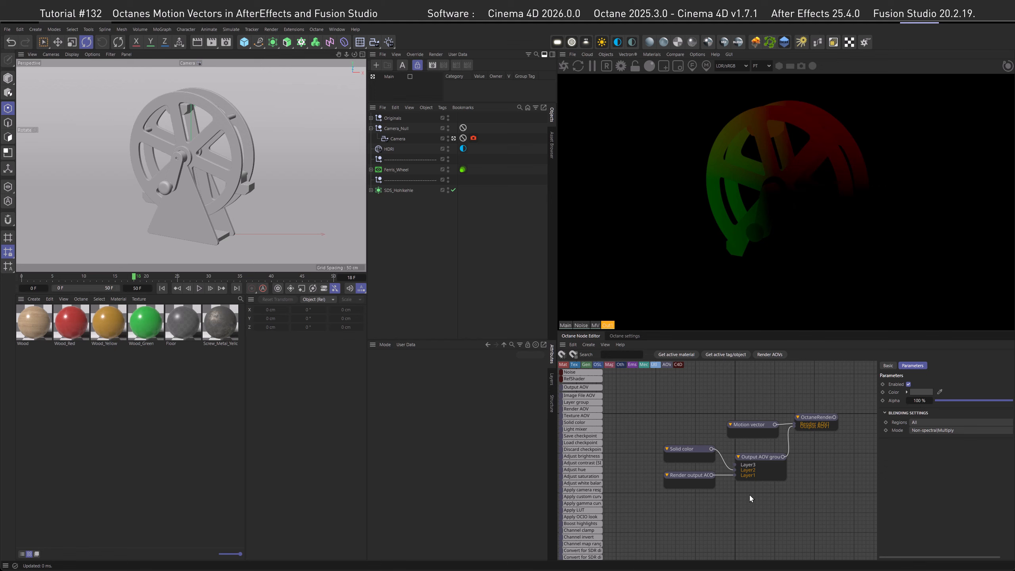
- Duplicate the Solid color node and connect the copy to Layer3 of the output AOV group
click(680, 454)
key(ctrl+c)
key(ctrl+v)
drag(685, 429, 737, 465)
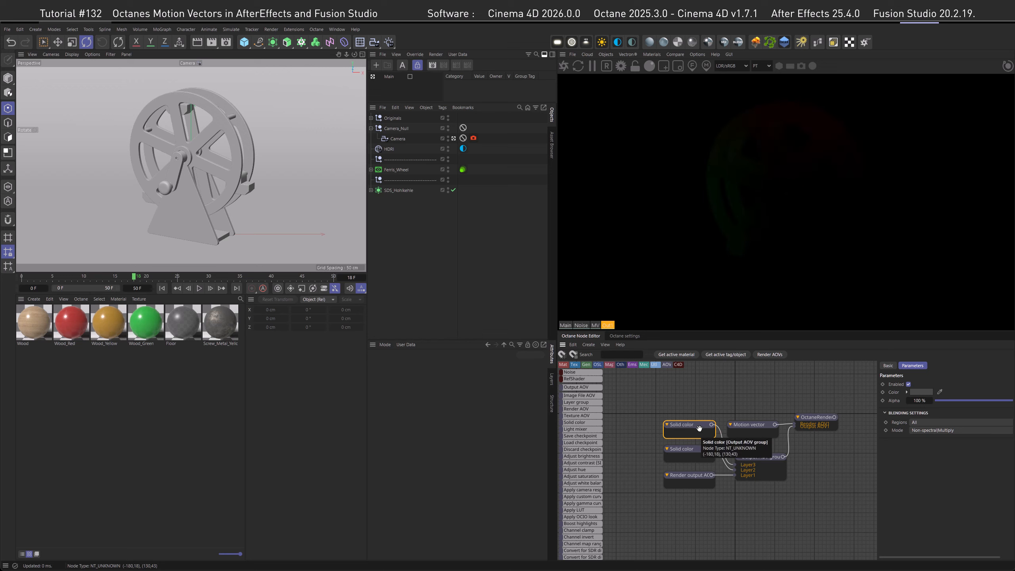
- Set the duplicated Solid color's R, G and B values to 0.5
click(907, 393)
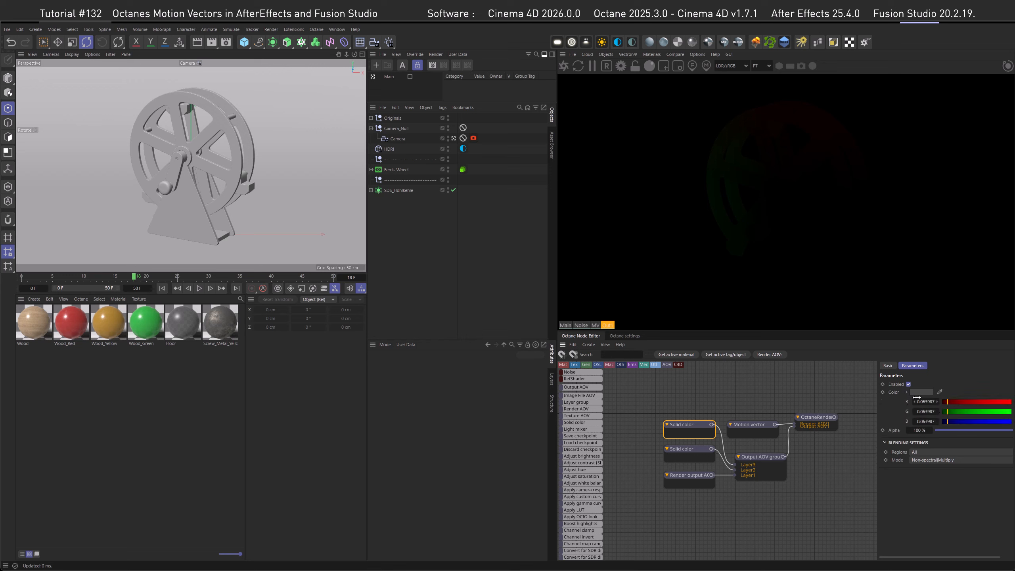
click(920, 392)
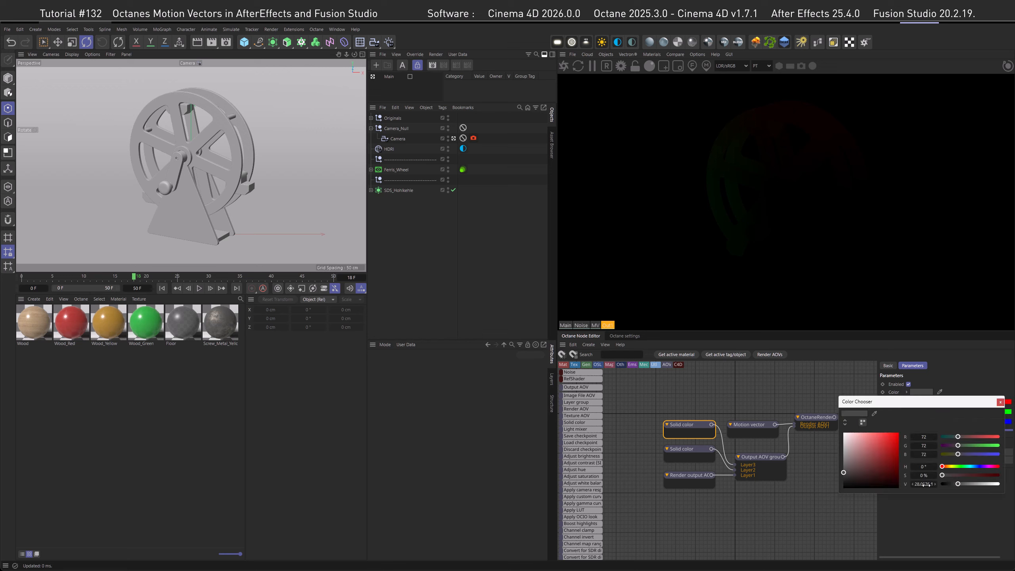
click(927, 515)
click(933, 402)
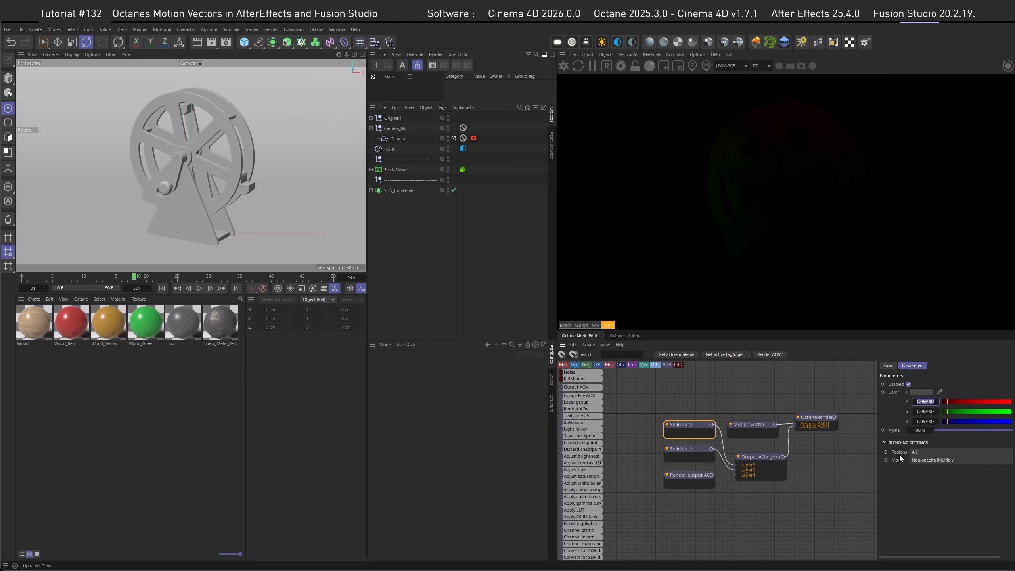
text(0.5)
key(Tab)
text(0.5)
key(Tab)
text(0.5)
key(Return)
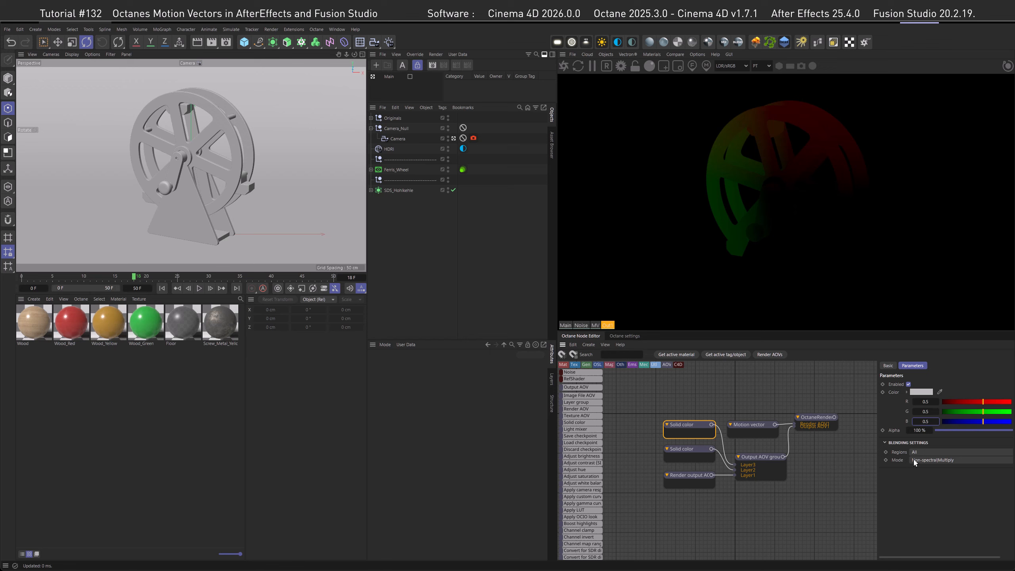
- Set the duplicated solid's blending mode to Physical|Add and switch the Live Viewer's color space to HDR/Linear sRGB
click(914, 459)
click(923, 479)
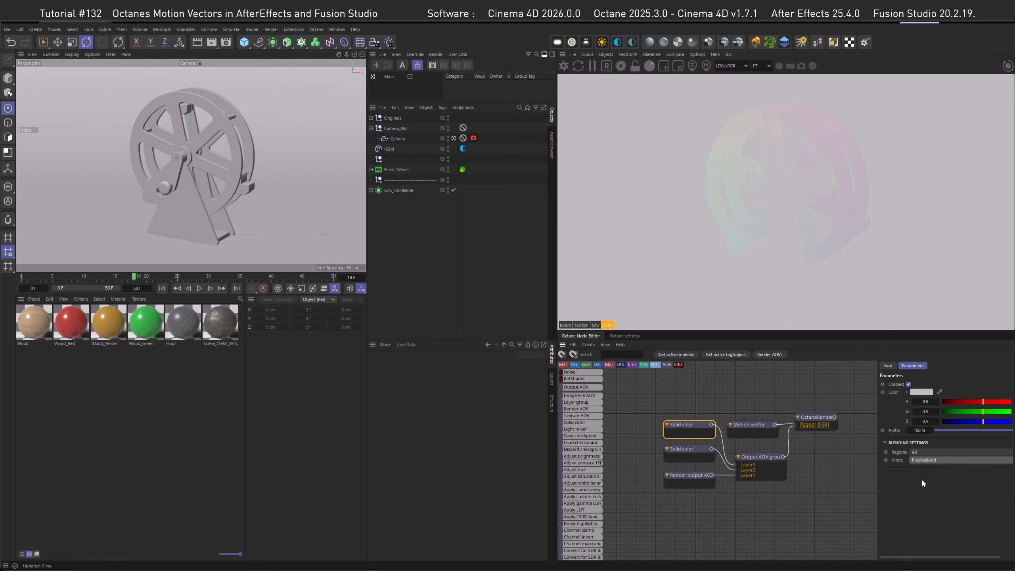
click(722, 66)
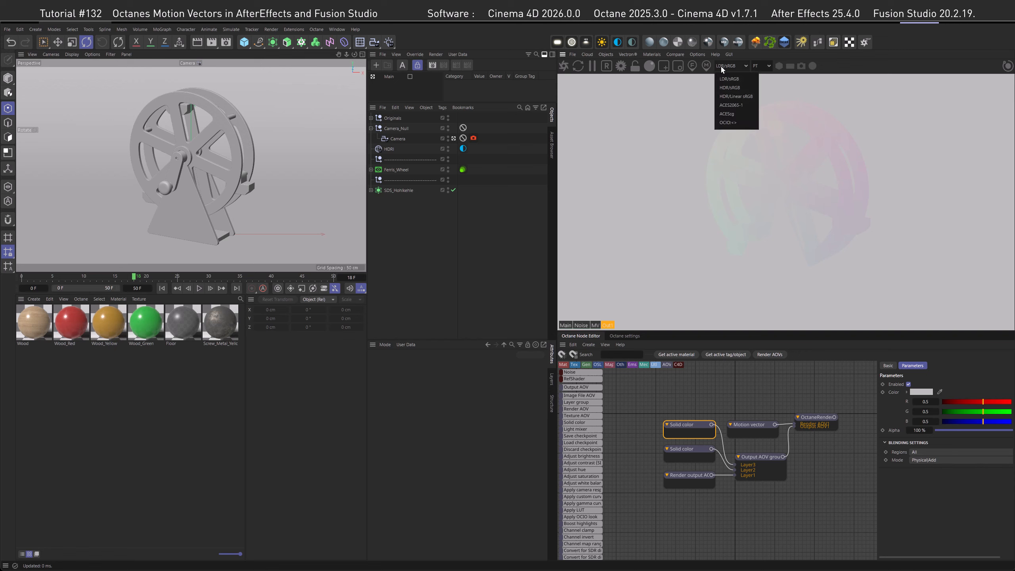
click(730, 96)
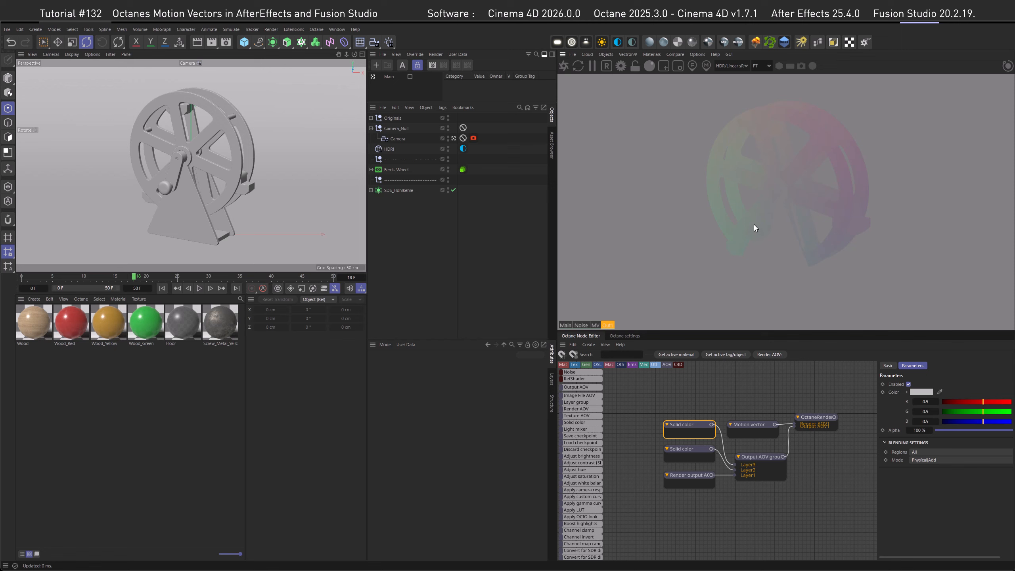
- Set the original Multiply solid's R, G and B values to 0.4 and render the frame to the Picture Viewer
click(686, 450)
double_click(923, 401)
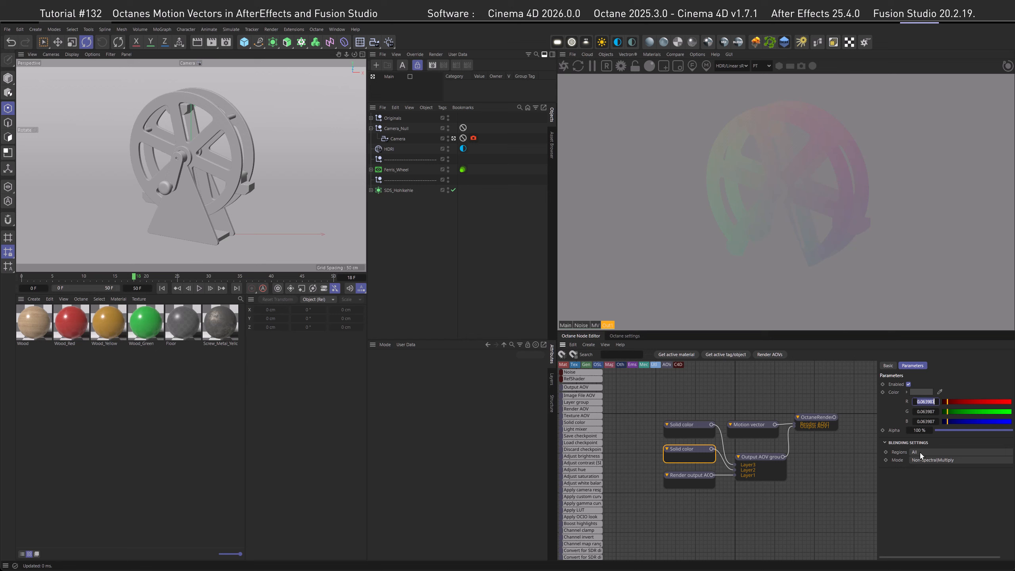
text(0.4)
key(Tab)
text(0.4)
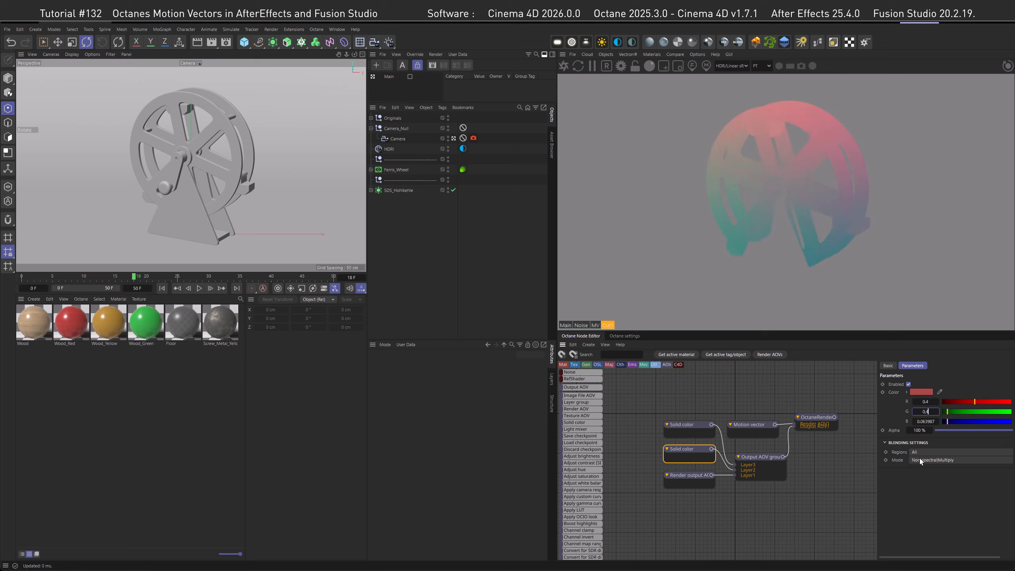
key(Tab)
text(0.4)
key(Return)
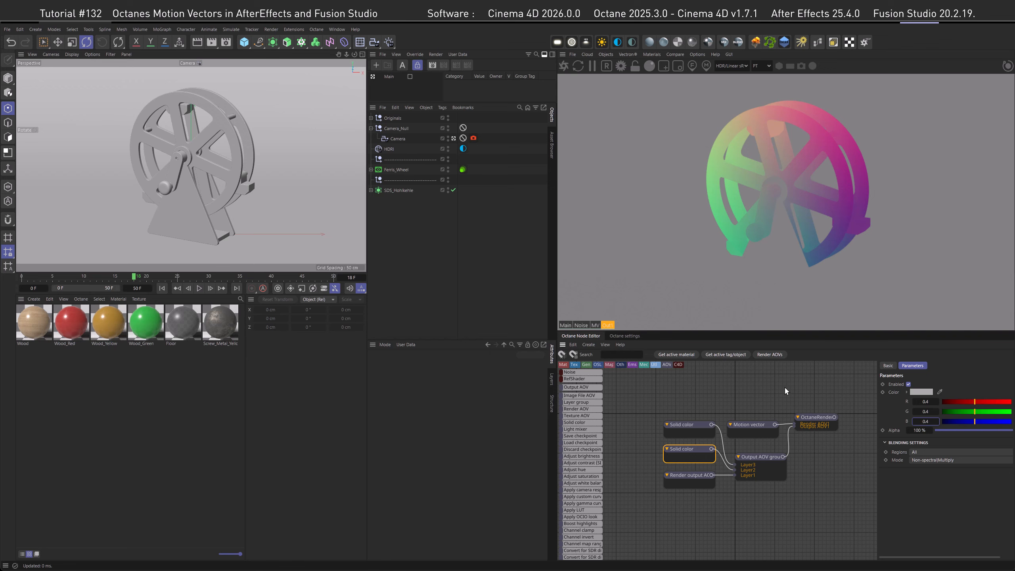
key(shift+r)
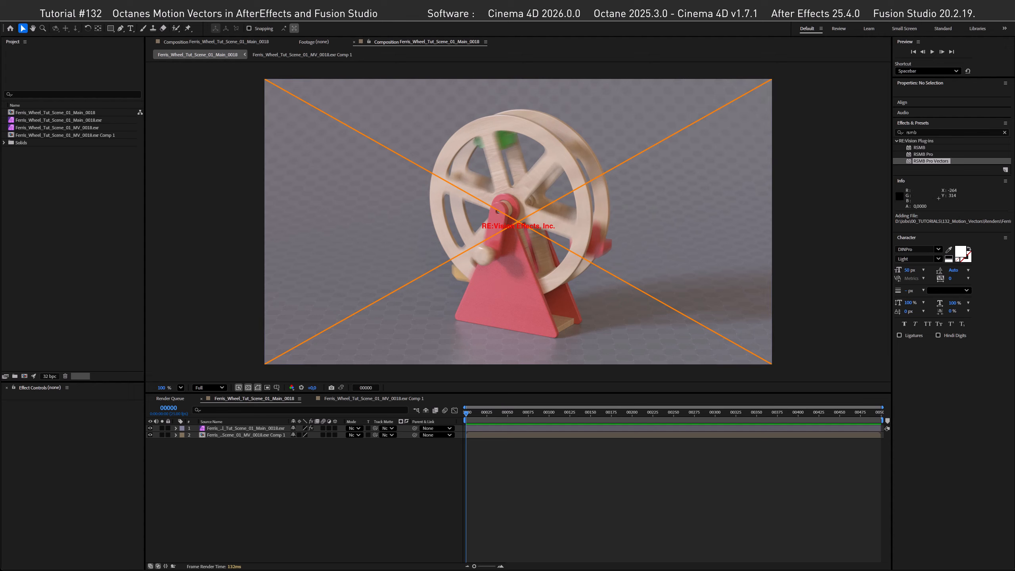
- In After Effects, import Ferris_Wheel_Tut_Scene_01_02_Out1_0018.exr and place it as the top layer of the MV composition
drag(12, 196, 90, 220)
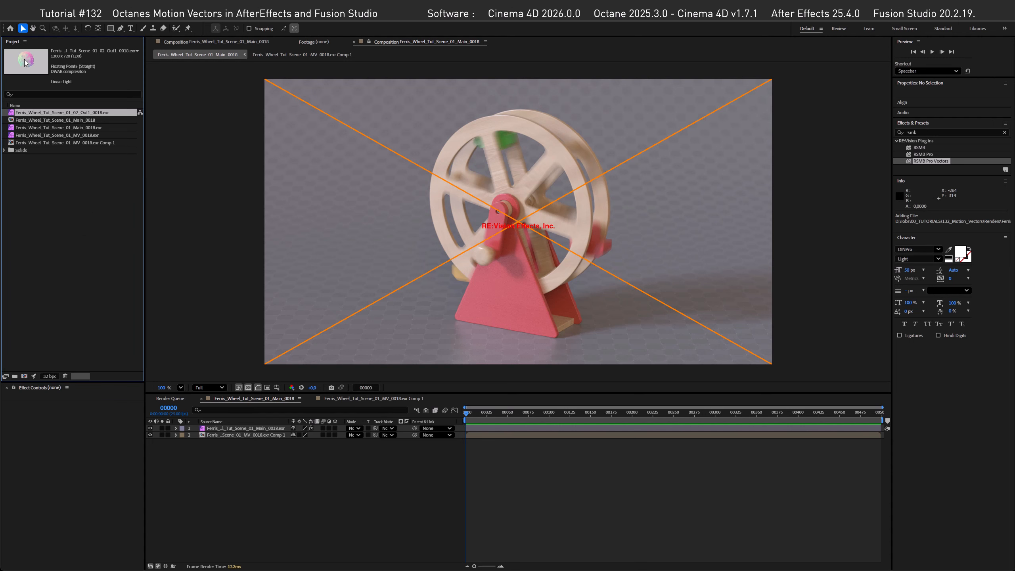
click(343, 398)
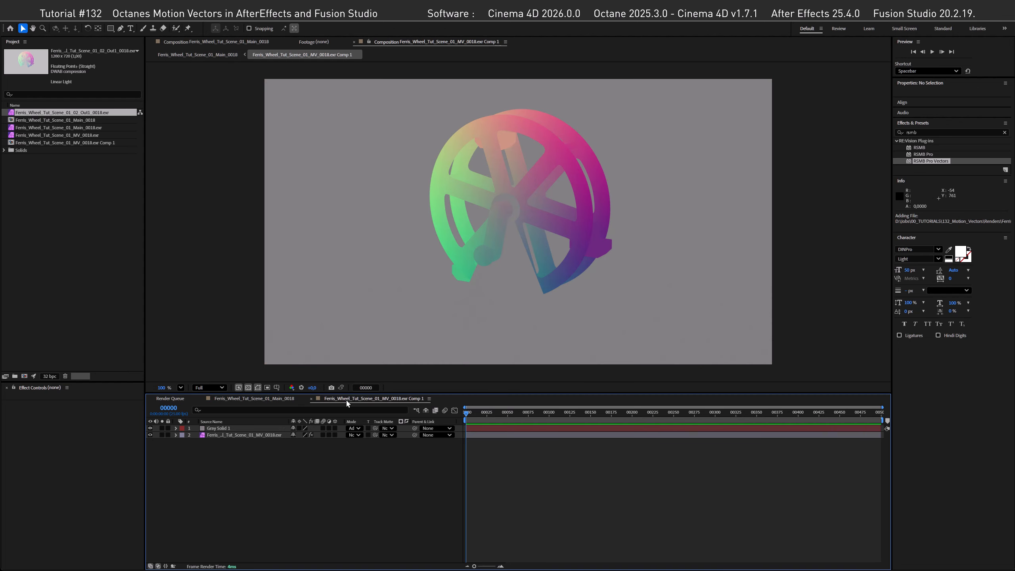
drag(77, 112, 340, 423)
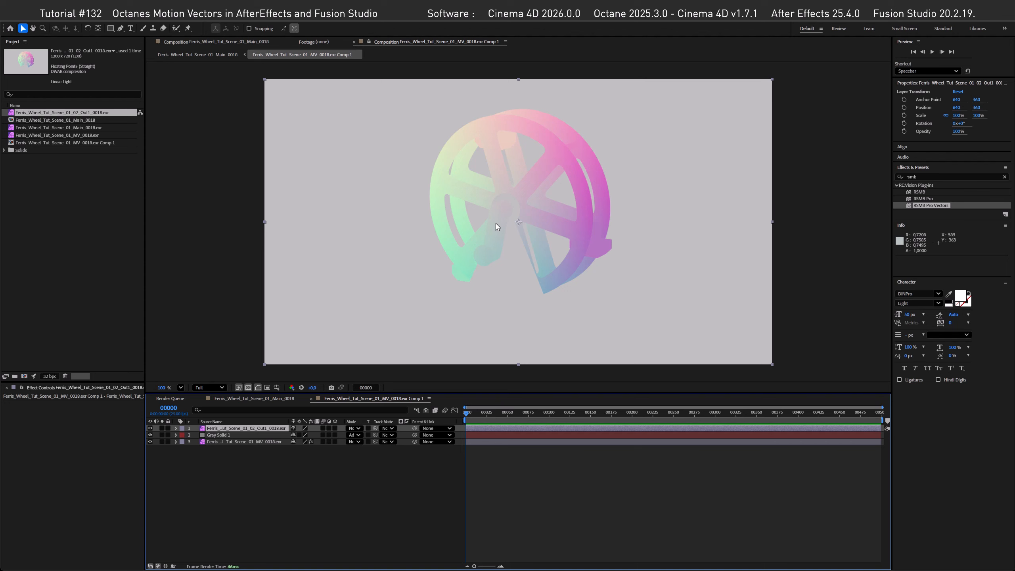
- Enable Preserve RGB in the color interpretation of the Out1_0018.exr footage
right_click(99, 113)
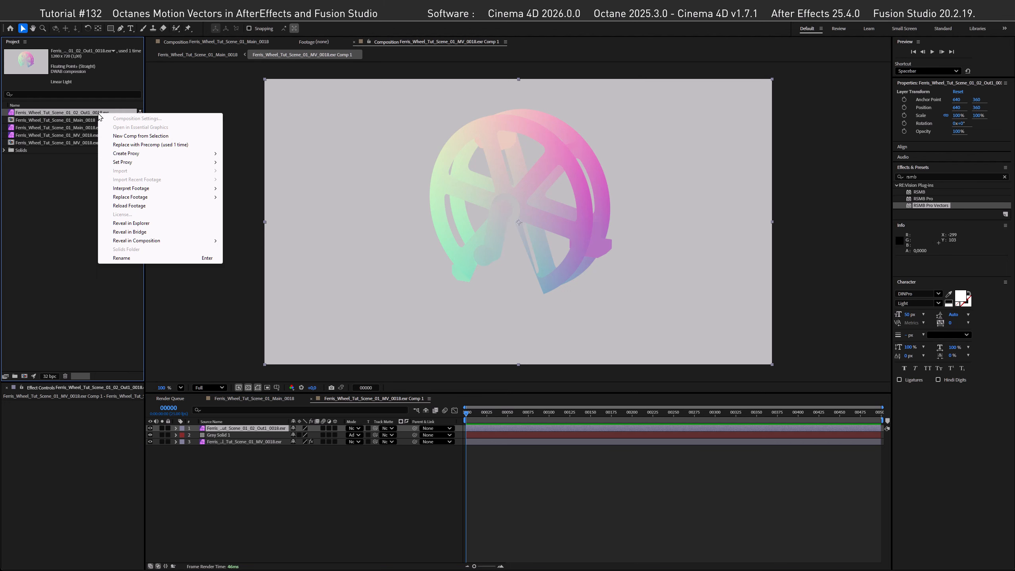
mouse_move(128, 186)
click(262, 189)
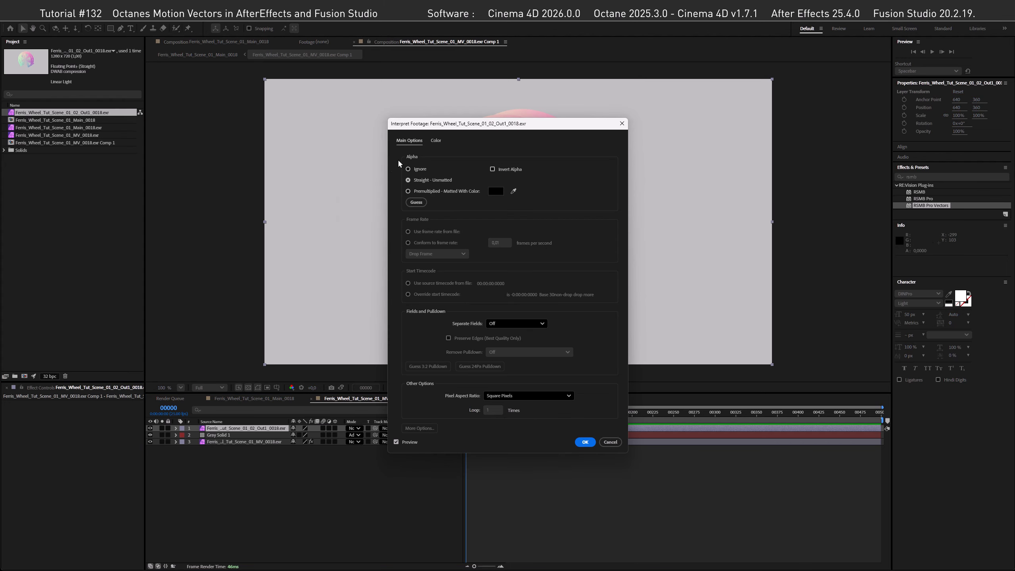
click(434, 142)
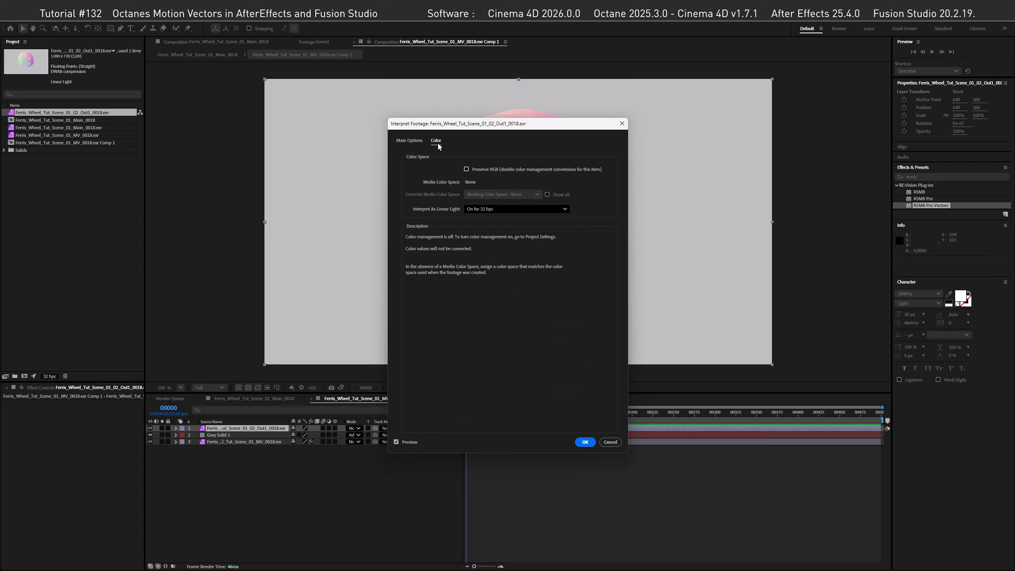
click(466, 169)
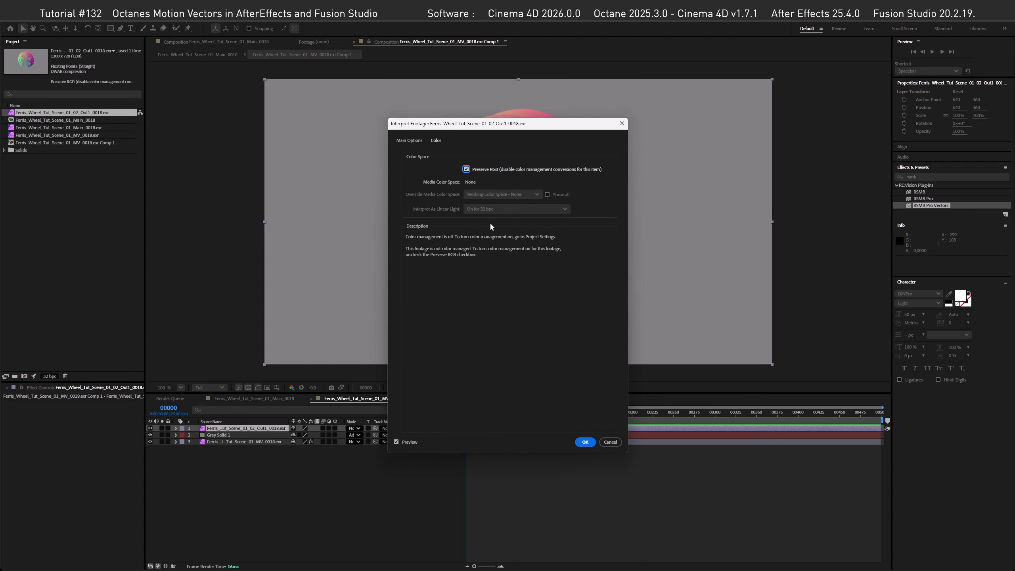
click(585, 442)
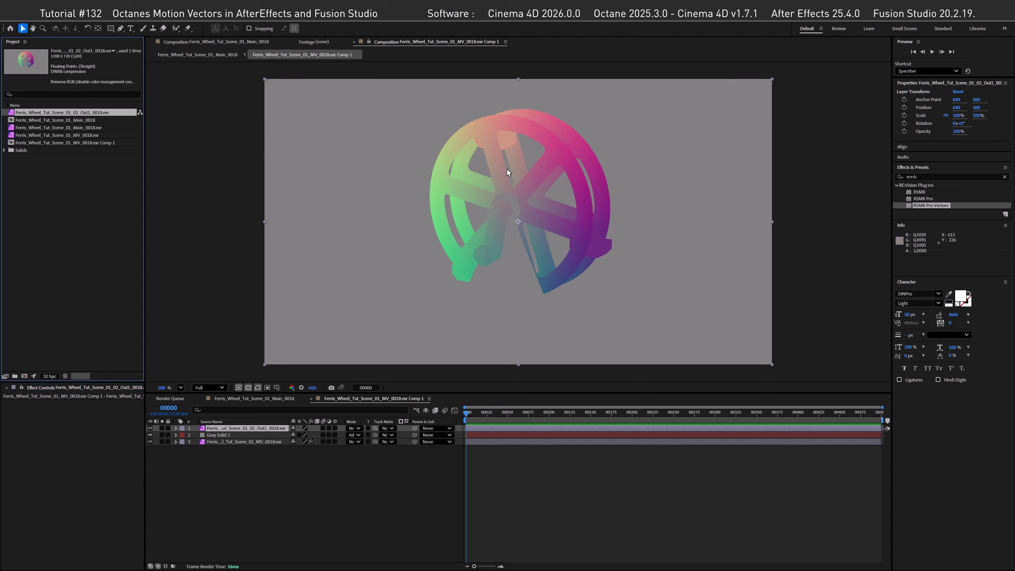
- Compare the Out1 layer with the manually corrected vectors by toggling its visibility, and return to the Main composition
click(150, 427)
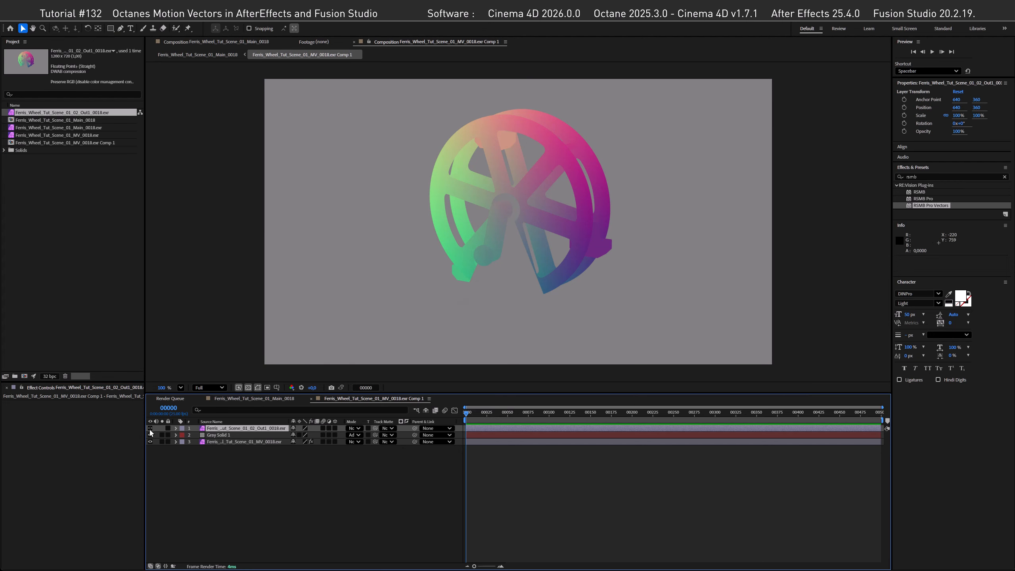
click(150, 429)
click(150, 429)
click(150, 428)
click(274, 399)
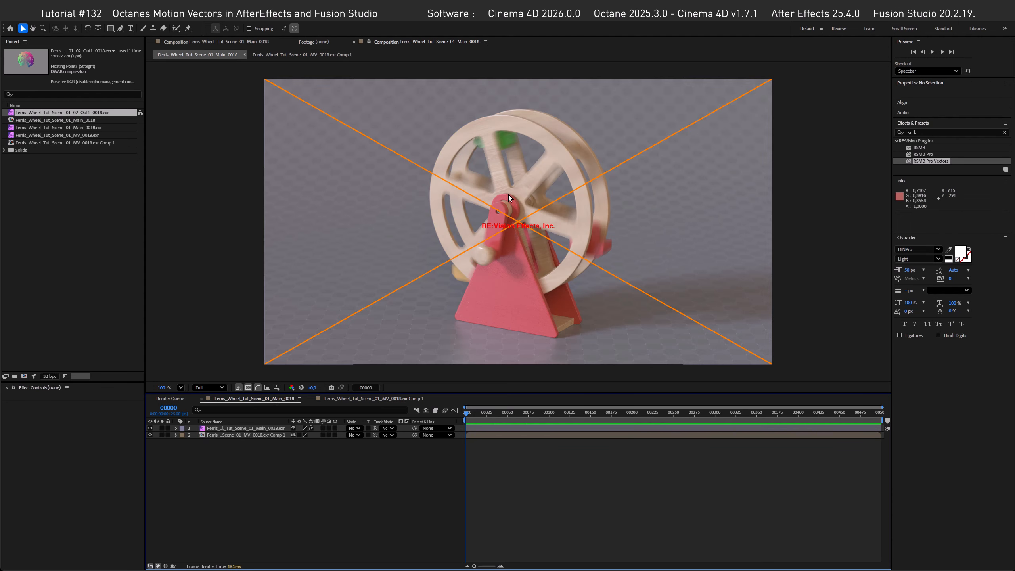